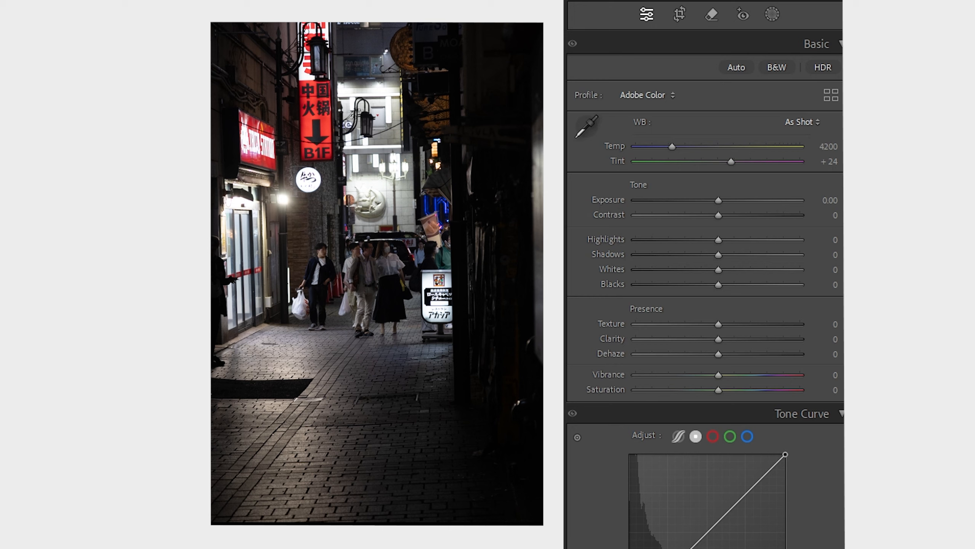
# Step: Straighten the photo by 2.24 degrees and crop it tighter around the pedestrians in the alley
pyautogui.press('r')
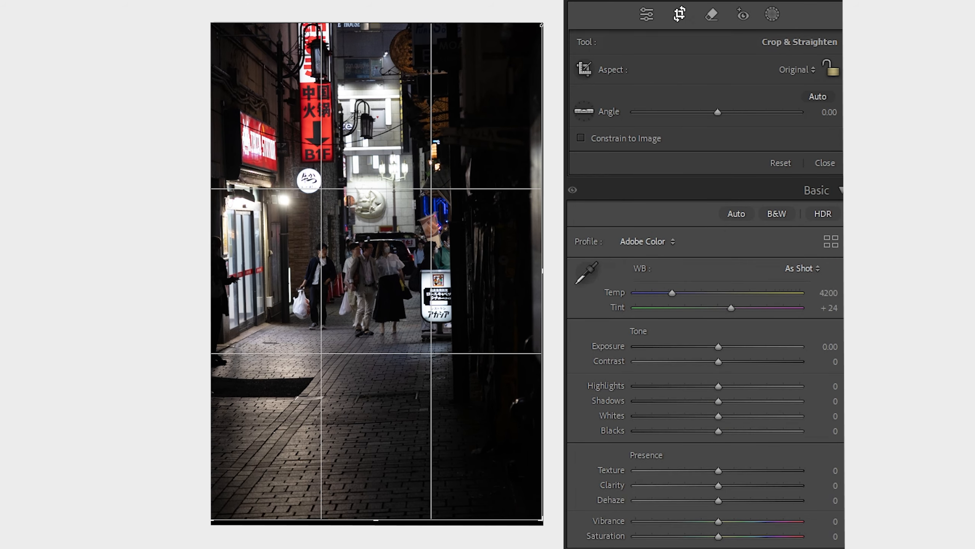
pyautogui.moveTo(541, 25); pyautogui.dragTo(552, 31)
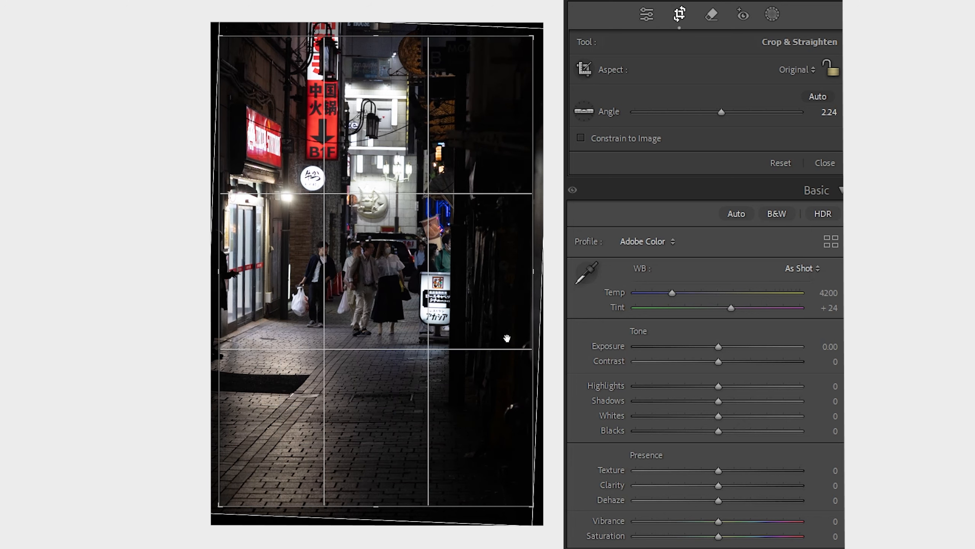
pyautogui.moveTo(221, 504); pyautogui.dragTo(261, 457)
pyautogui.moveTo(388, 391); pyautogui.dragTo(422, 372)
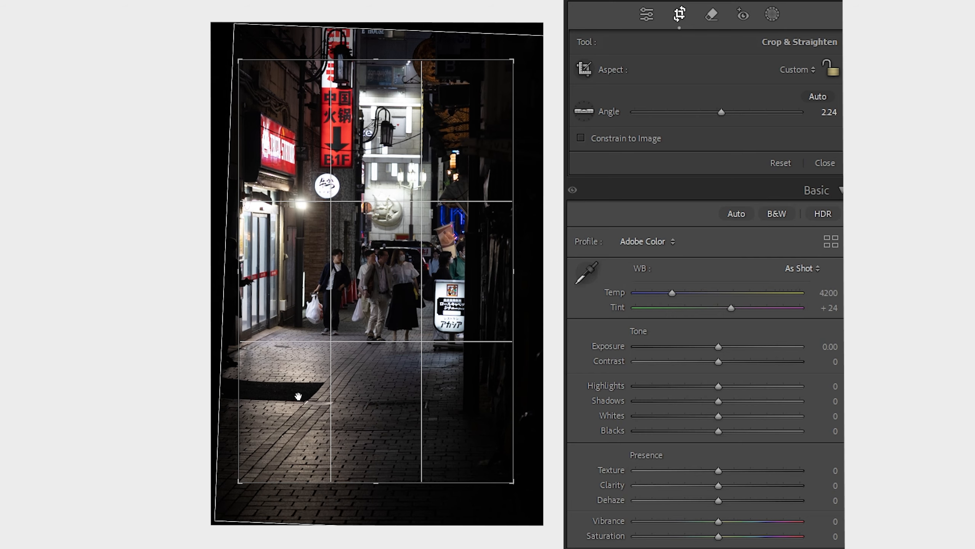
pyautogui.press('d')
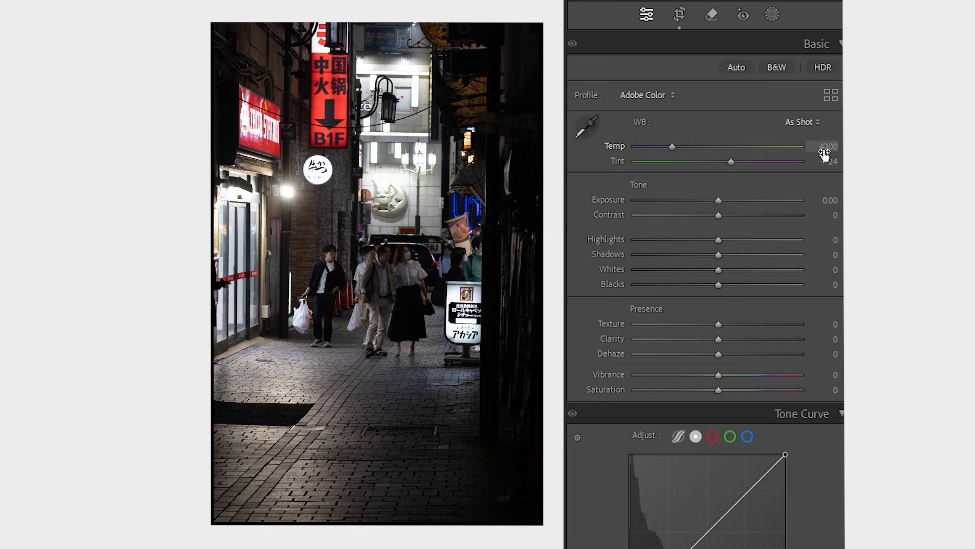
# Step: Warm the white balance temperature to 4350, raise the exposure to +0.43 and set the contrast to +29
pyautogui.moveTo(824, 149); pyautogui.dragTo(829, 150)
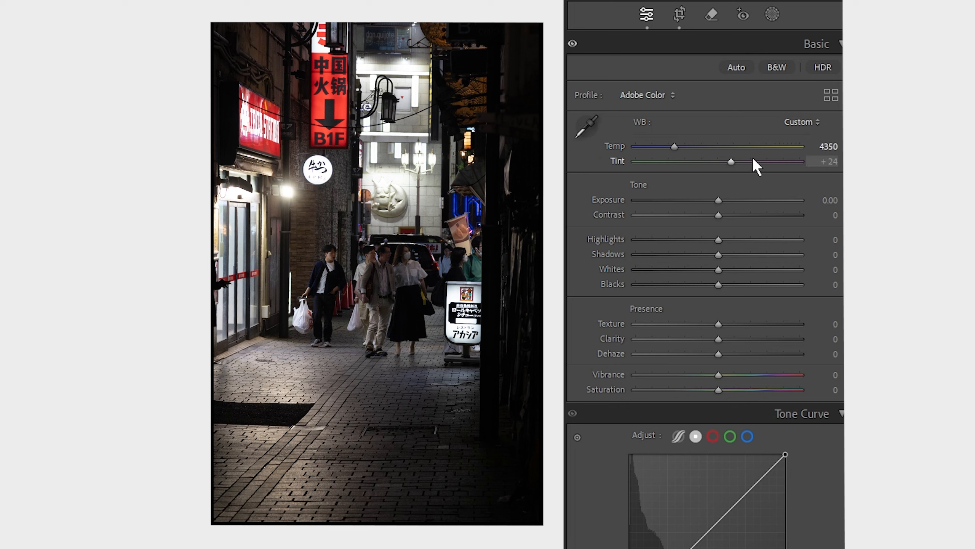
pyautogui.moveTo(718, 201); pyautogui.dragTo(725, 204)
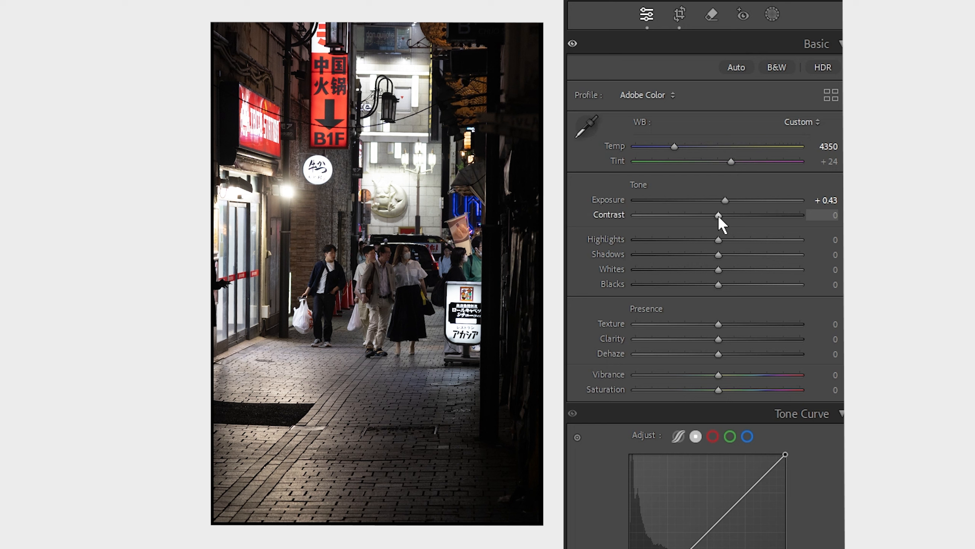
pyautogui.moveTo(718, 216); pyautogui.dragTo(743, 215)
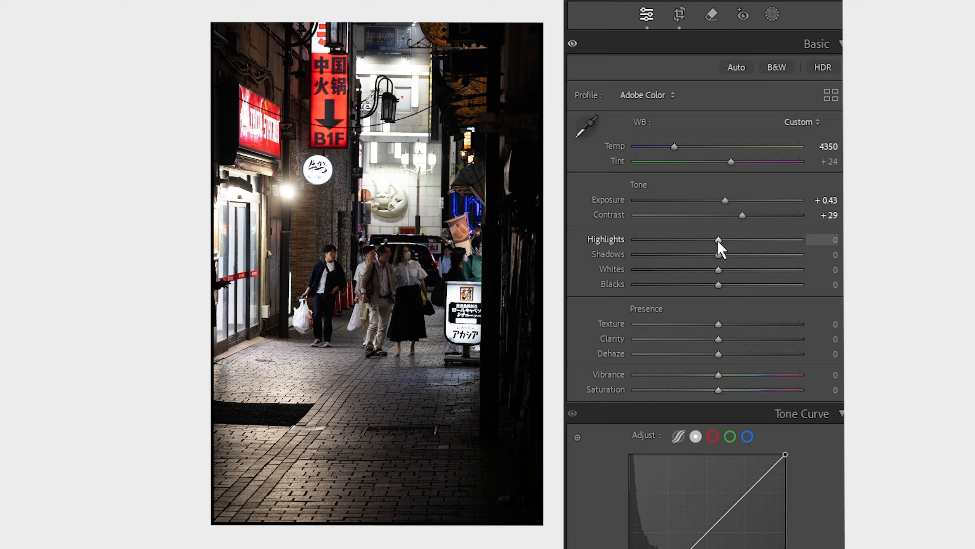
# Step: Set the photo's highlights to -85, shadows to -3, whites to +30 and blacks to +27
pyautogui.moveTo(717, 240); pyautogui.dragTo(649, 239)
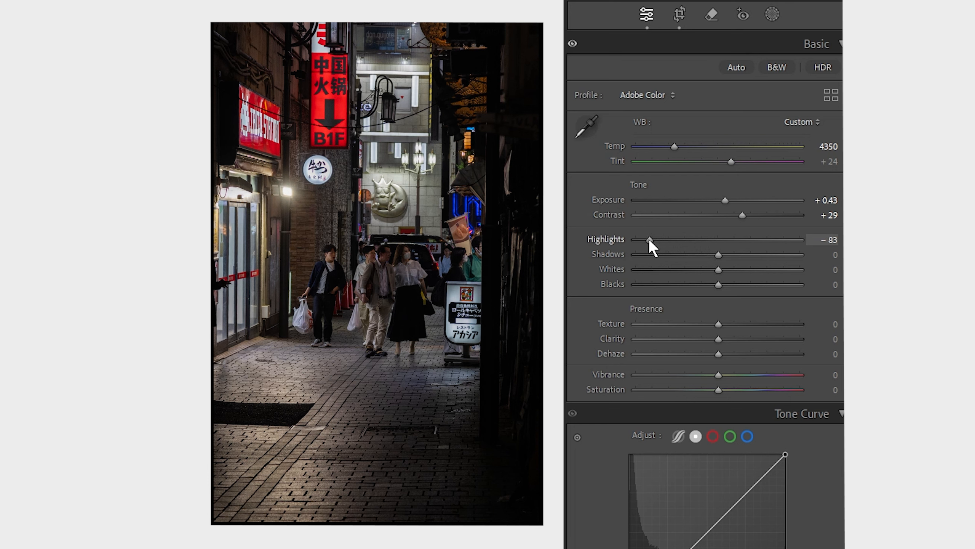
pyautogui.moveTo(649, 238); pyautogui.dragTo(647, 237)
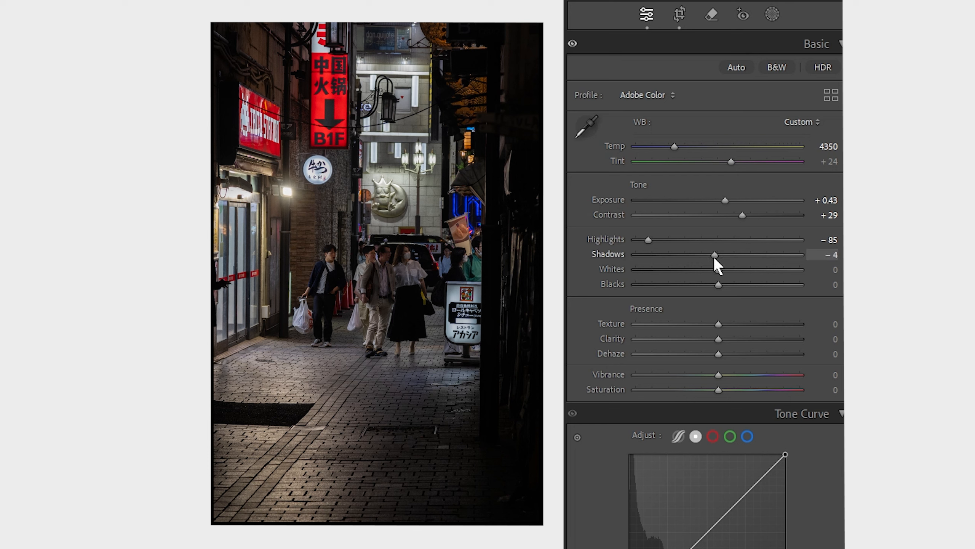
pyautogui.moveTo(714, 257); pyautogui.dragTo(715, 258)
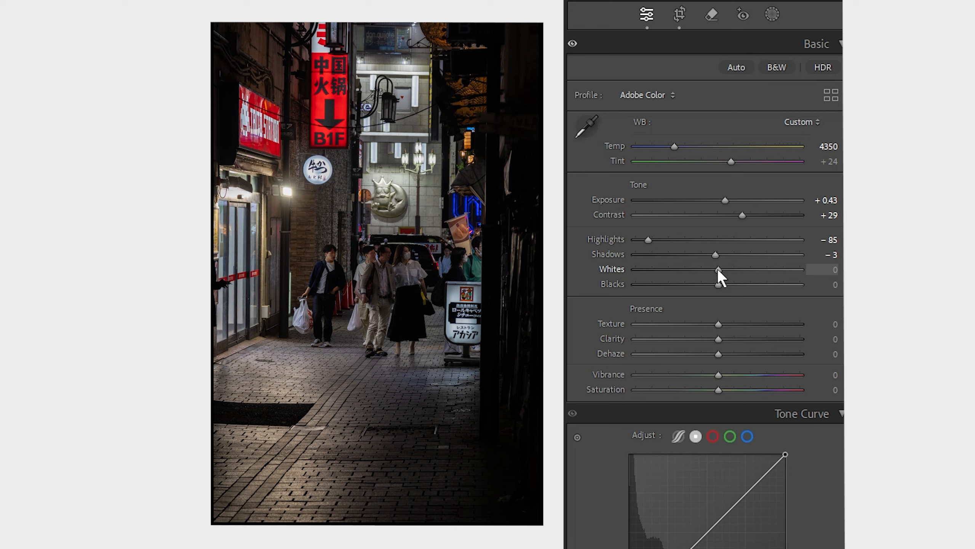
pyautogui.moveTo(718, 268); pyautogui.dragTo(743, 265)
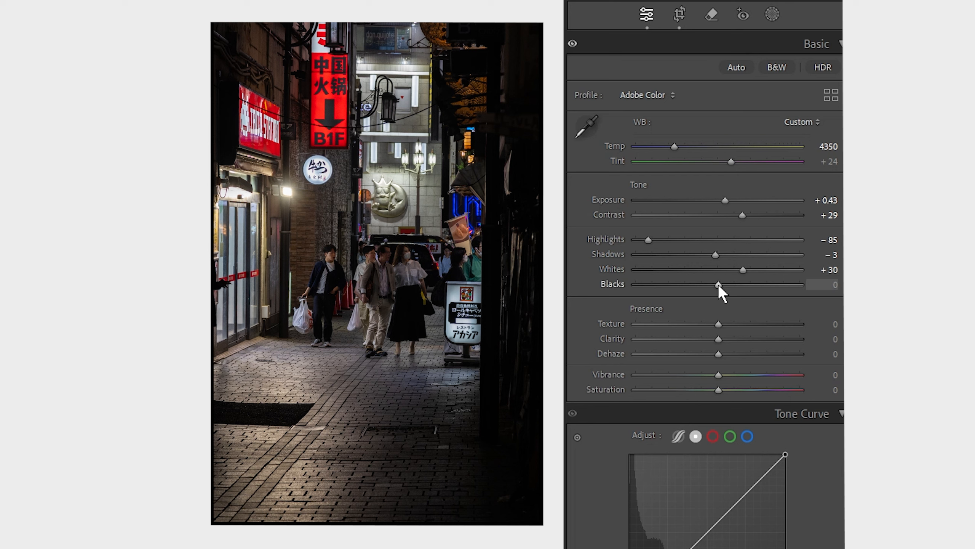
pyautogui.moveTo(723, 285); pyautogui.dragTo(740, 284)
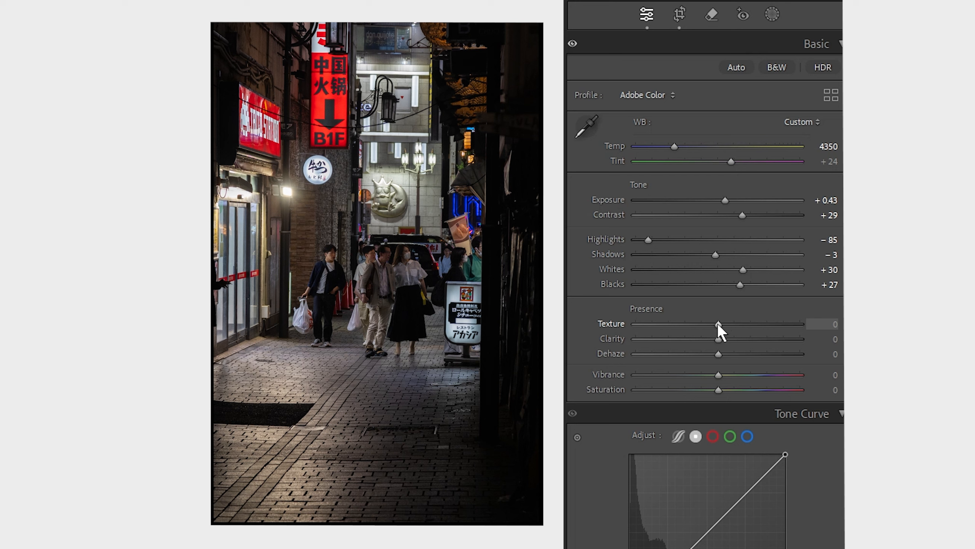
# Step: Set the photo's texture to -3 and clarity to +14
pyautogui.moveTo(718, 323); pyautogui.dragTo(715, 324)
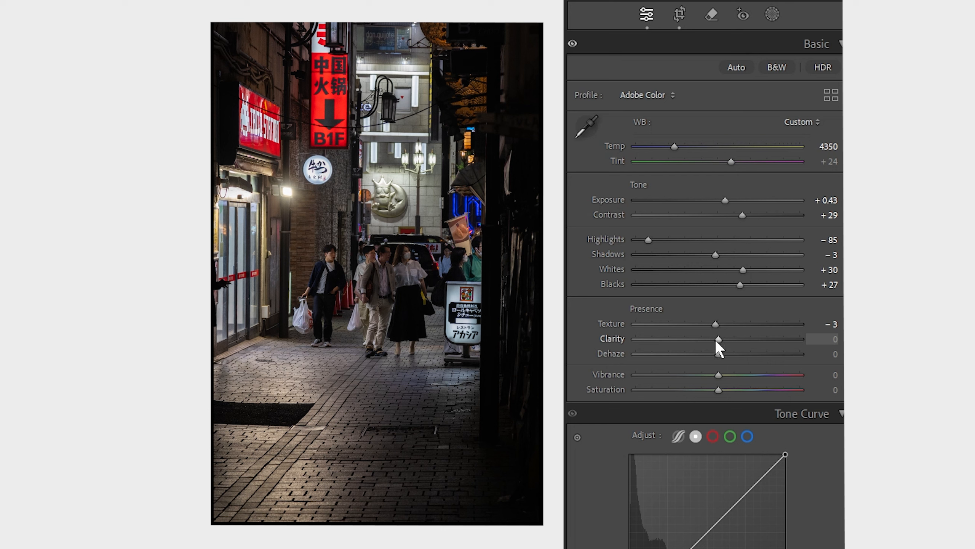
pyautogui.moveTo(719, 339); pyautogui.dragTo(731, 339)
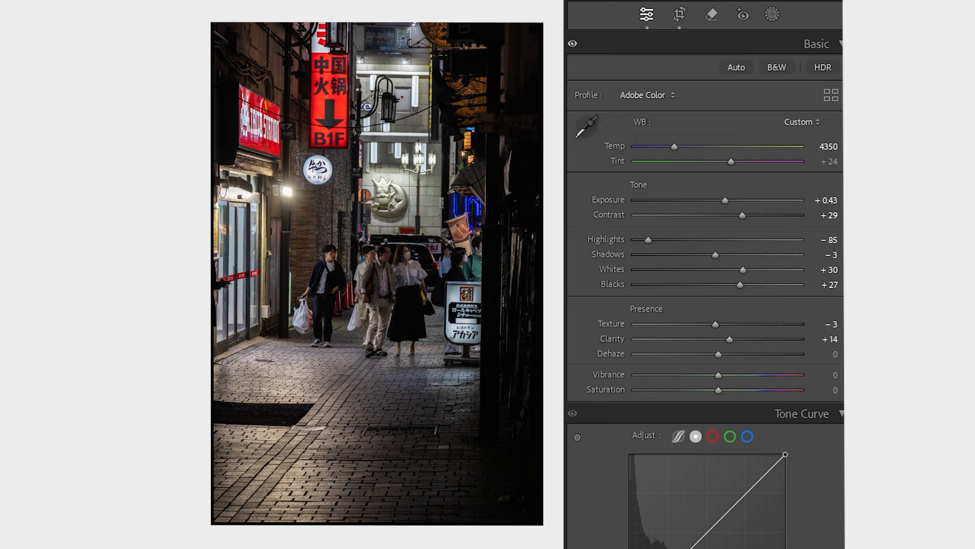
# Step: Shape the point tone curve by lifting the black point to output 10 and adding points at 74/72 and 198/178
pyautogui.scroll(-5, 670, 541)
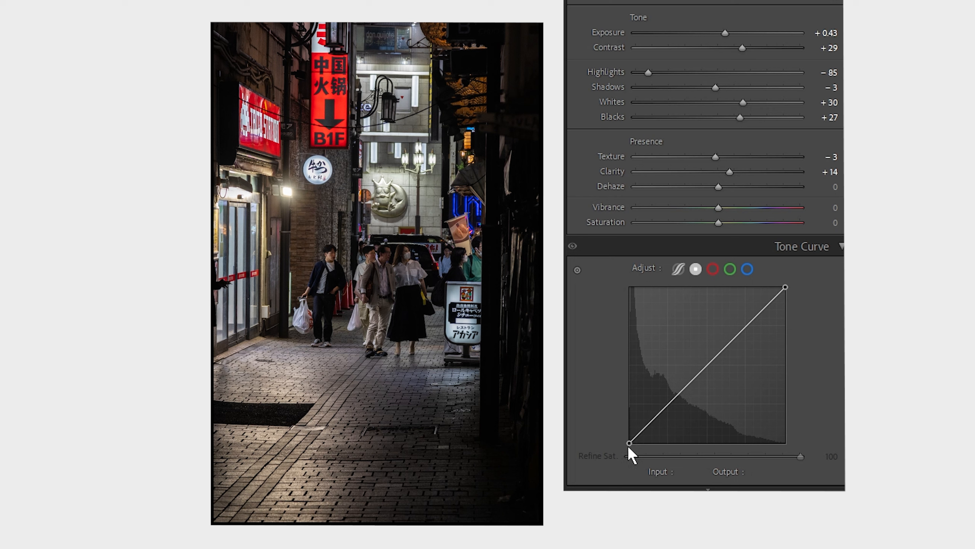
pyautogui.moveTo(630, 443)
pyautogui.mouseDown()
pyautogui.moveTo(615, 432)
pyautogui.moveTo(614, 446)
pyautogui.mouseUp()
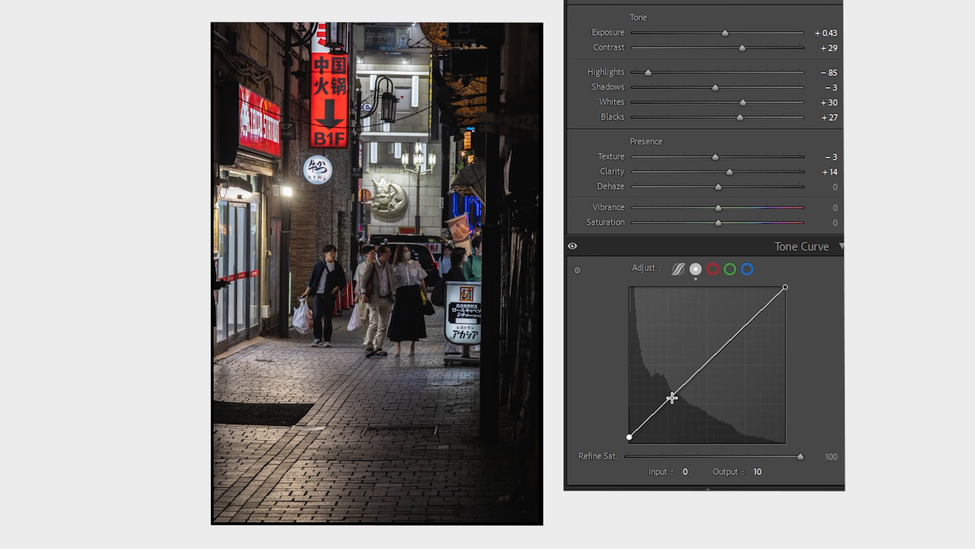
pyautogui.moveTo(672, 398); pyautogui.dragTo(673, 400)
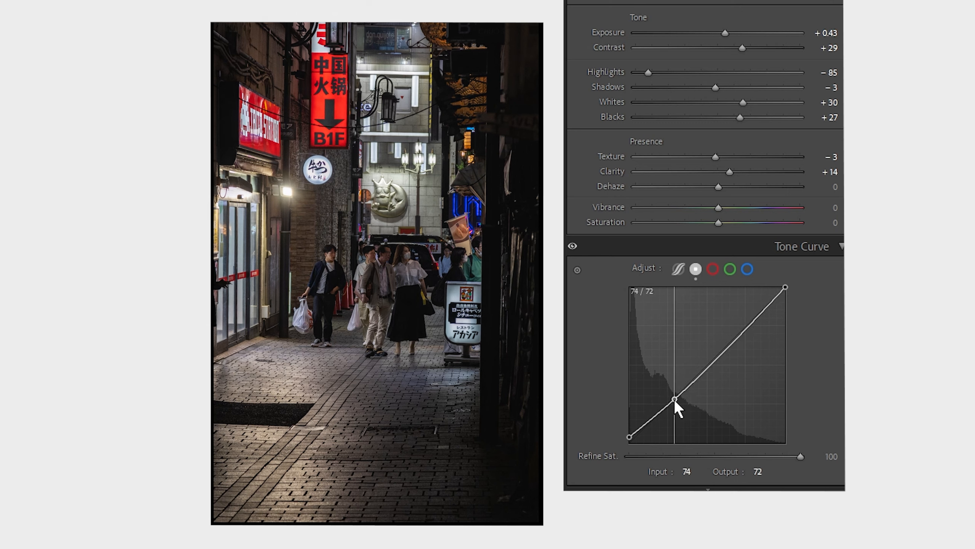
pyautogui.click(747, 332)
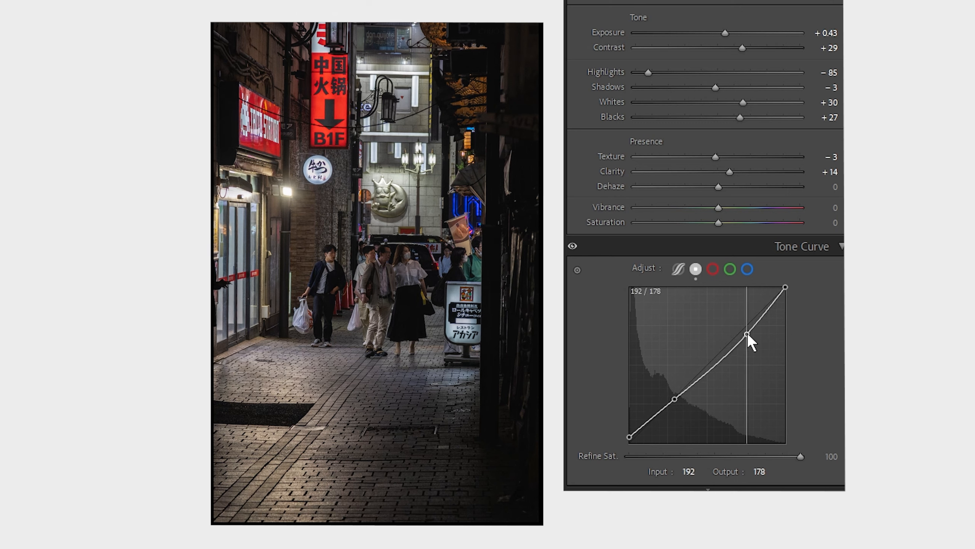
pyautogui.moveTo(747, 333); pyautogui.dragTo(751, 333)
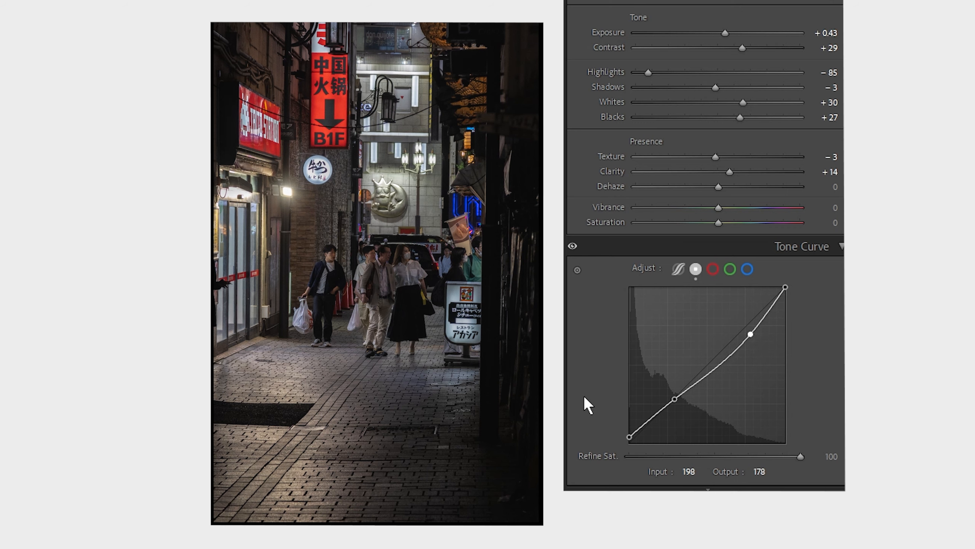
# Step: In the colour mixer, set the saturation of blue to -100, purple to +23 and magenta to -22
pyautogui.scroll(-10, 584, 395)
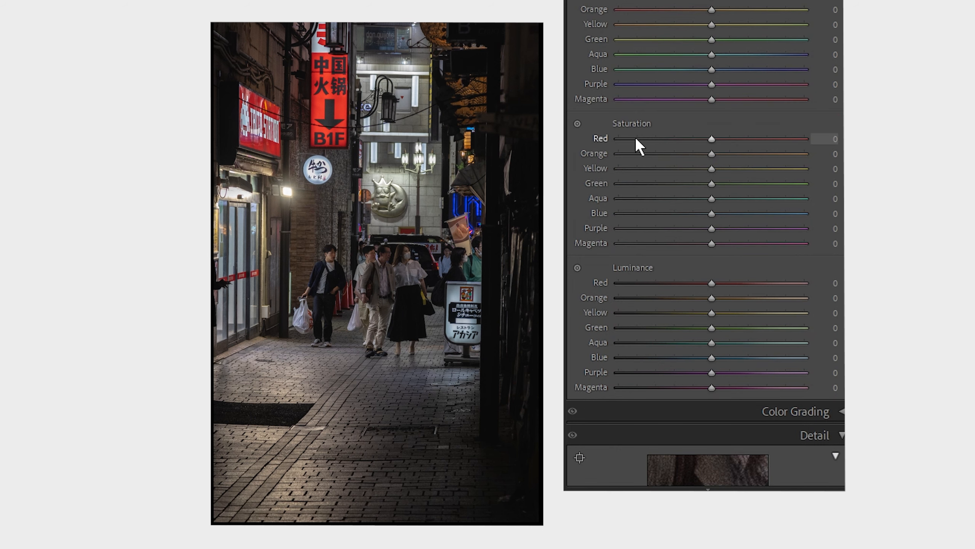
pyautogui.scroll(3, 636, 127)
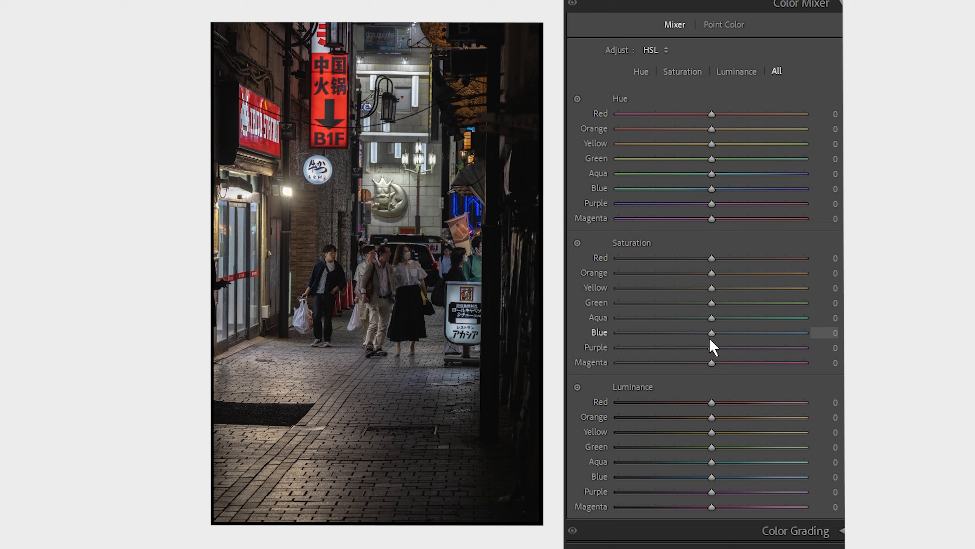
pyautogui.moveTo(709, 338)
pyautogui.mouseDown()
pyautogui.moveTo(574, 333)
pyautogui.moveTo(692, 349)
pyautogui.mouseUp()
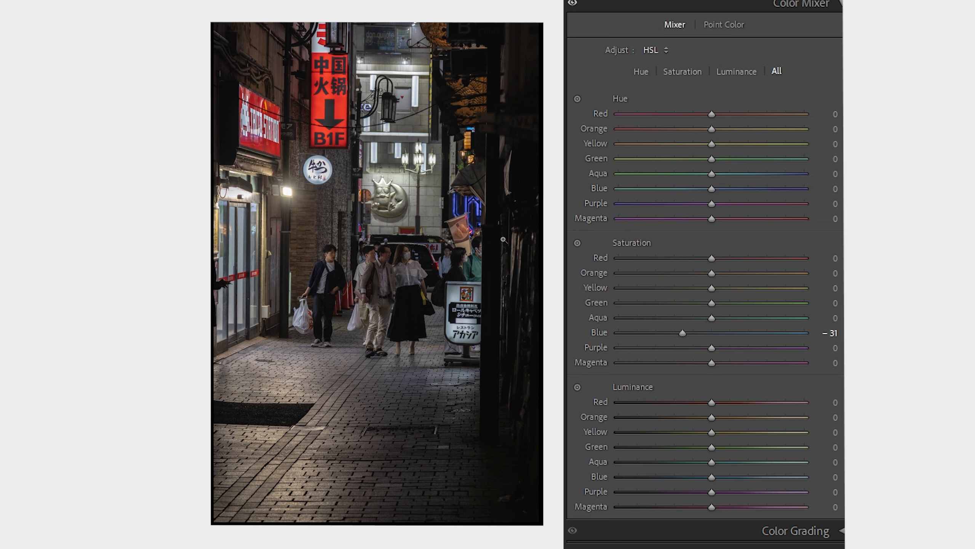
pyautogui.click(470, 211)
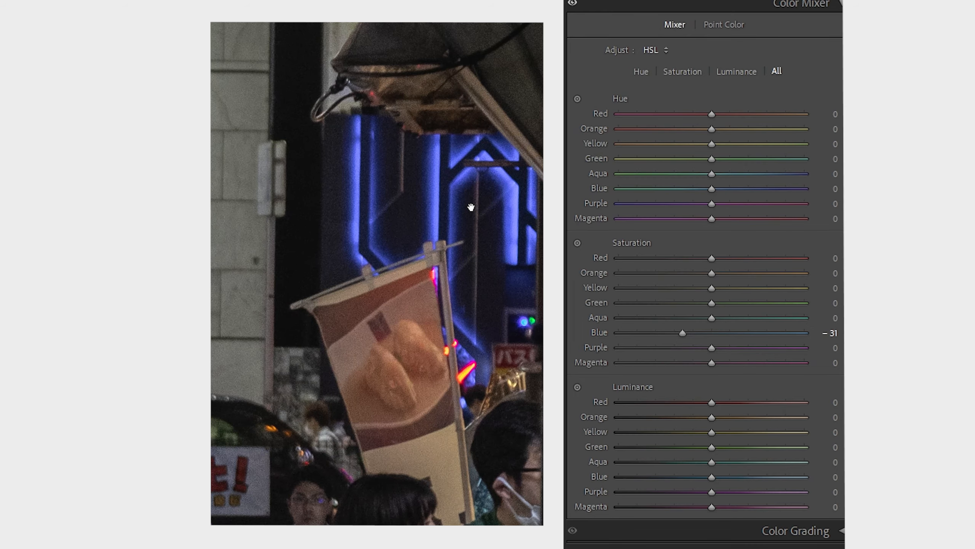
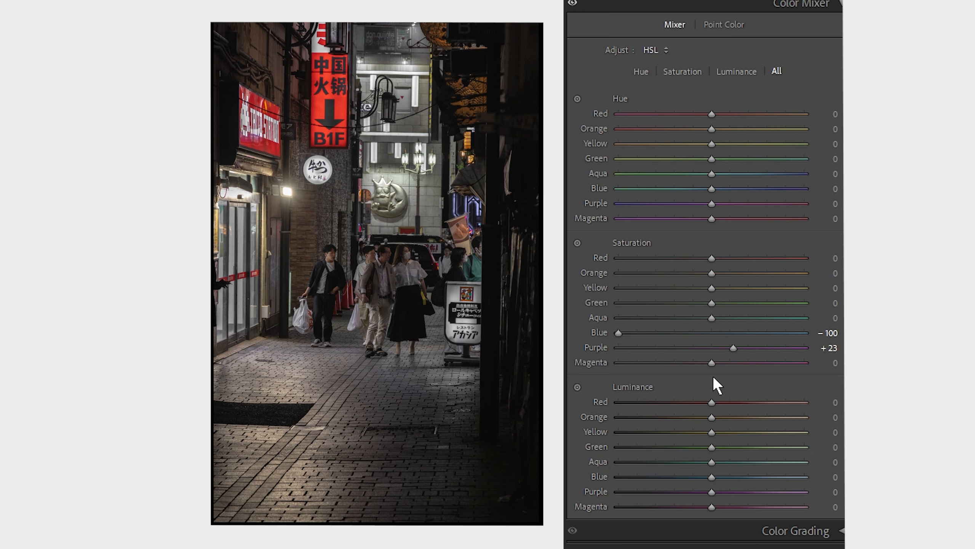
pyautogui.moveTo(711, 364); pyautogui.dragTo(691, 368)
# Step: Add a large tilted radial gradient mask over the pedestrians and storefront, with a feather of 40
pyautogui.scroll(4, 578, 189)
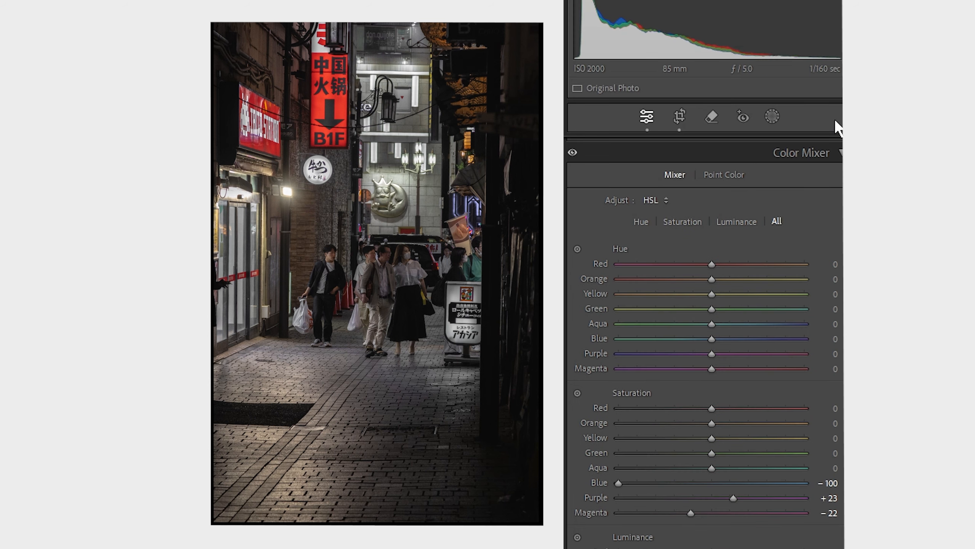
pyautogui.click(772, 117)
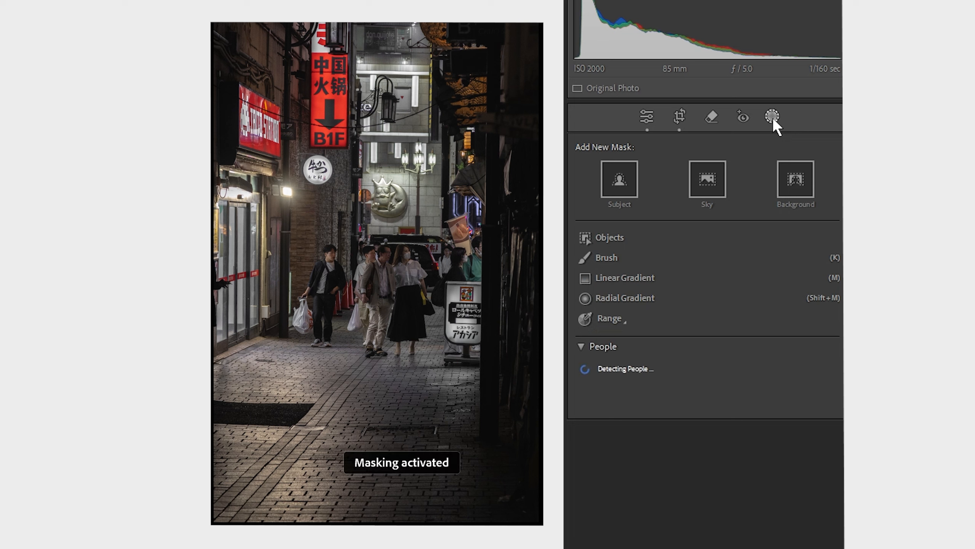
pyautogui.click(604, 298)
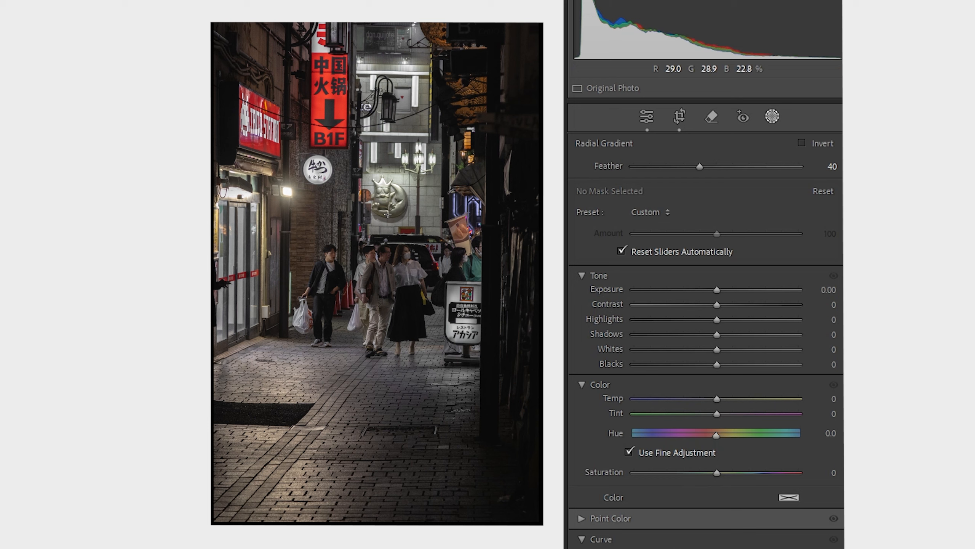
pyautogui.moveTo(372, 155)
pyautogui.mouseDown()
pyautogui.moveTo(428, 348)
pyautogui.moveTo(486, 372)
pyautogui.mouseUp()
pyautogui.moveTo(364, 89); pyautogui.dragTo(325, 212)
pyautogui.moveTo(344, 82); pyautogui.dragTo(427, 96)
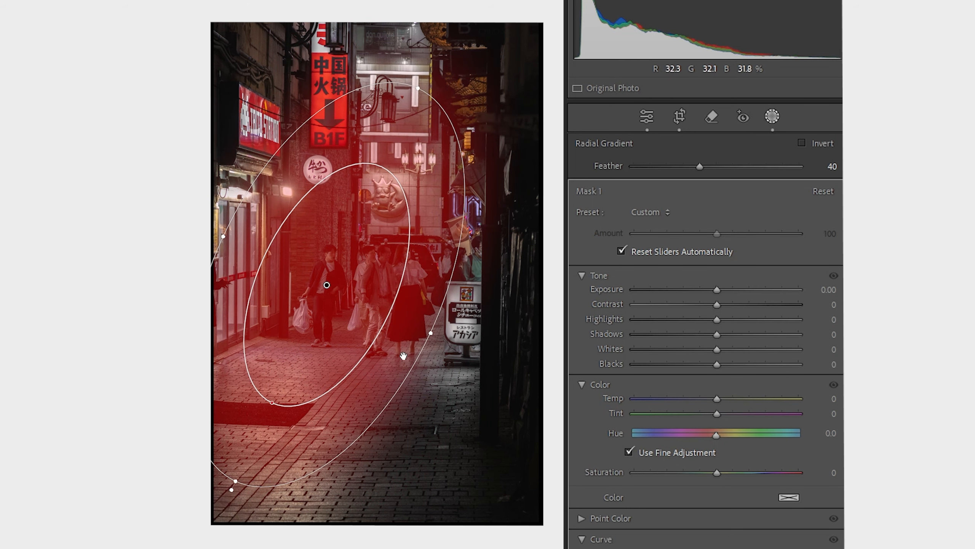
pyautogui.moveTo(433, 335); pyautogui.dragTo(443, 340)
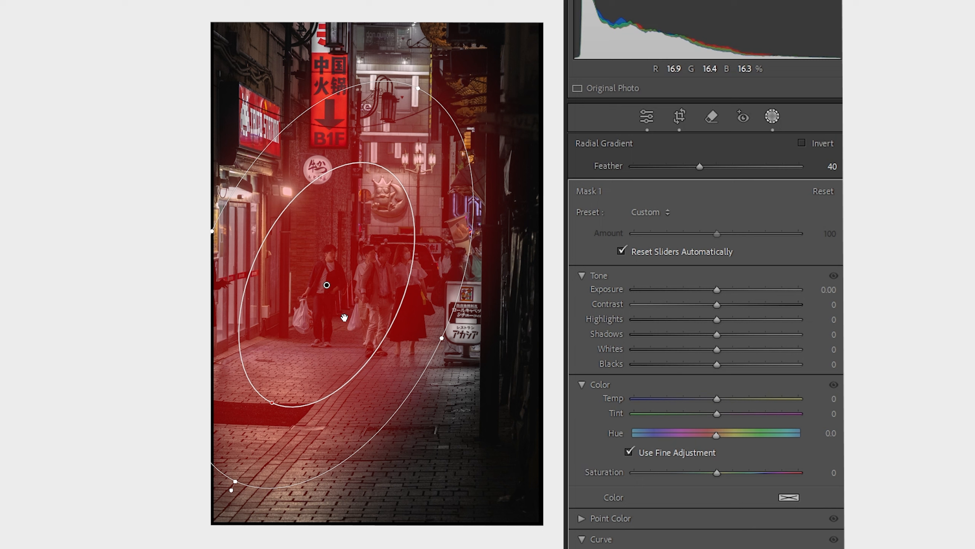
pyautogui.moveTo(345, 319); pyautogui.dragTo(349, 329)
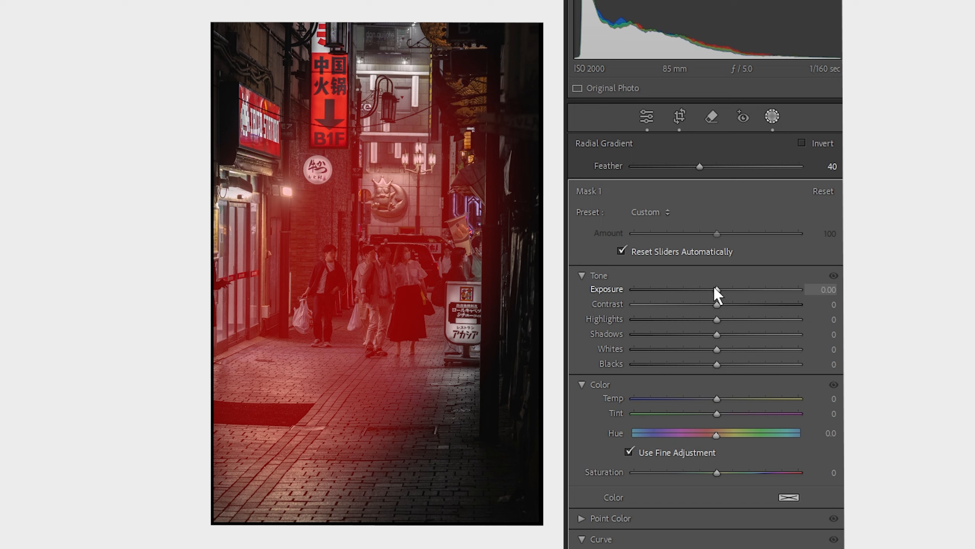
# Step: Brighten the radial mask with exposure 0.56, highlights 27, shadows 45 and whites 29
pyautogui.moveTo(715, 288); pyautogui.dragTo(729, 289)
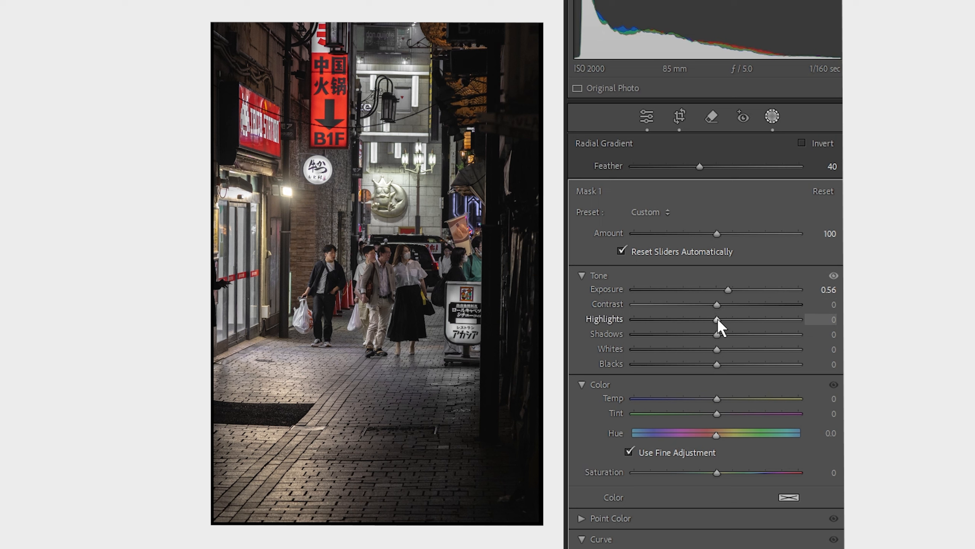
pyautogui.moveTo(720, 320); pyautogui.dragTo(738, 320)
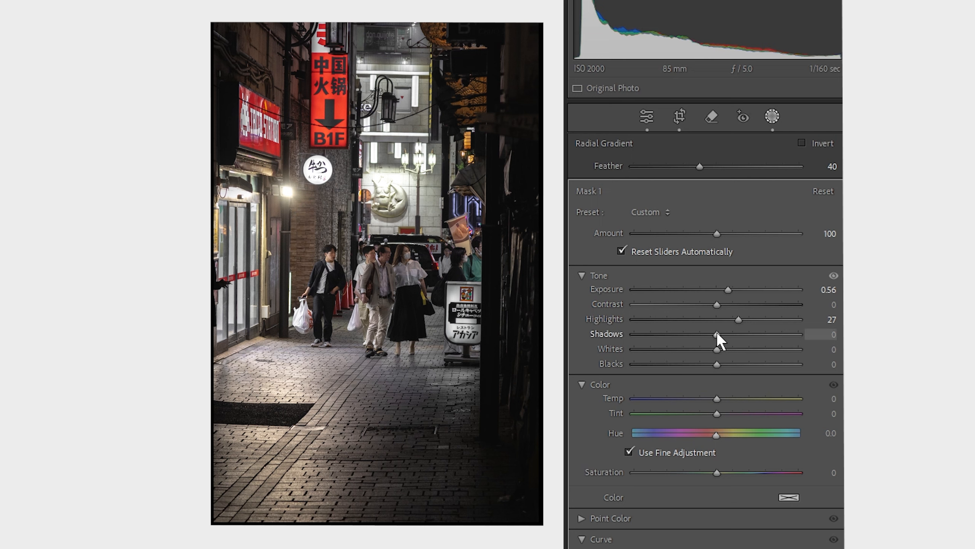
pyautogui.moveTo(716, 334); pyautogui.dragTo(753, 333)
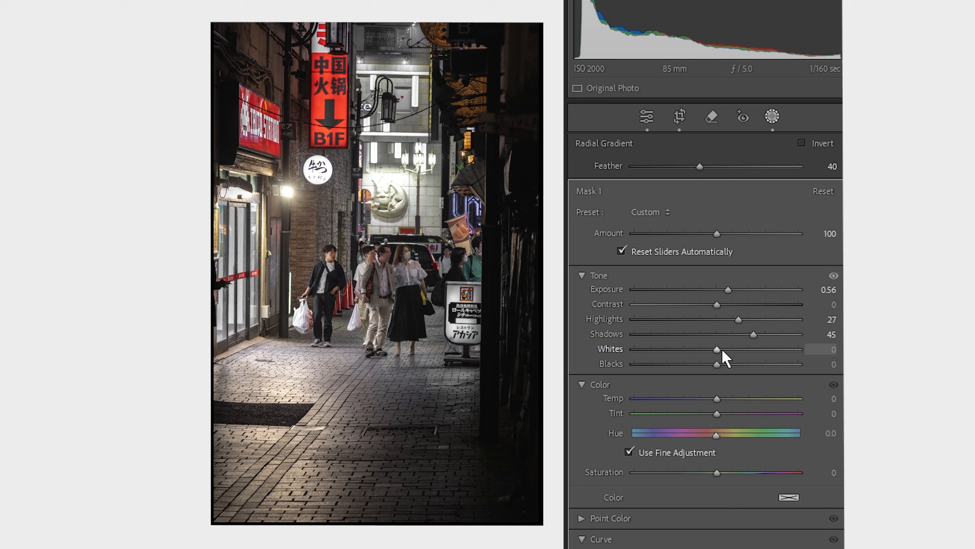
pyautogui.moveTo(717, 349); pyautogui.dragTo(748, 349)
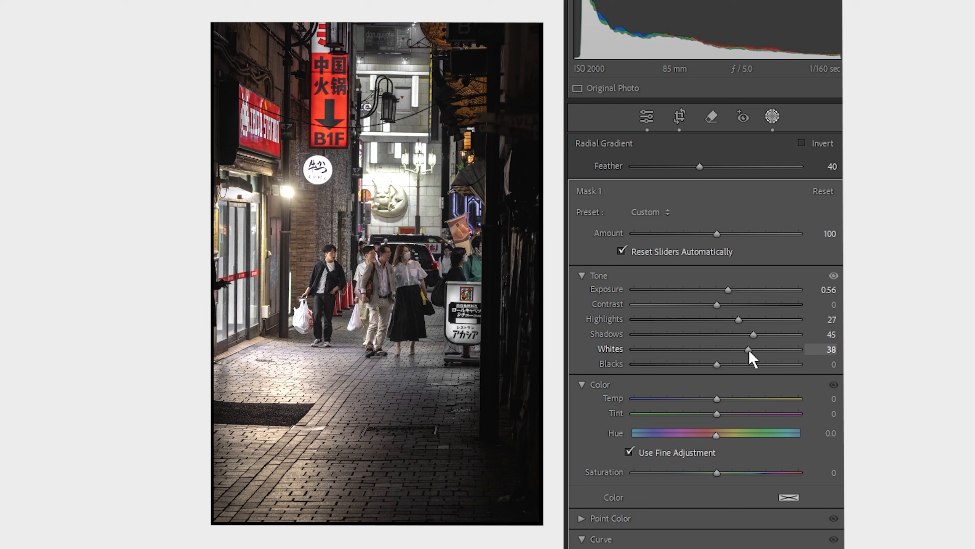
pyautogui.moveTo(748, 350); pyautogui.dragTo(741, 348)
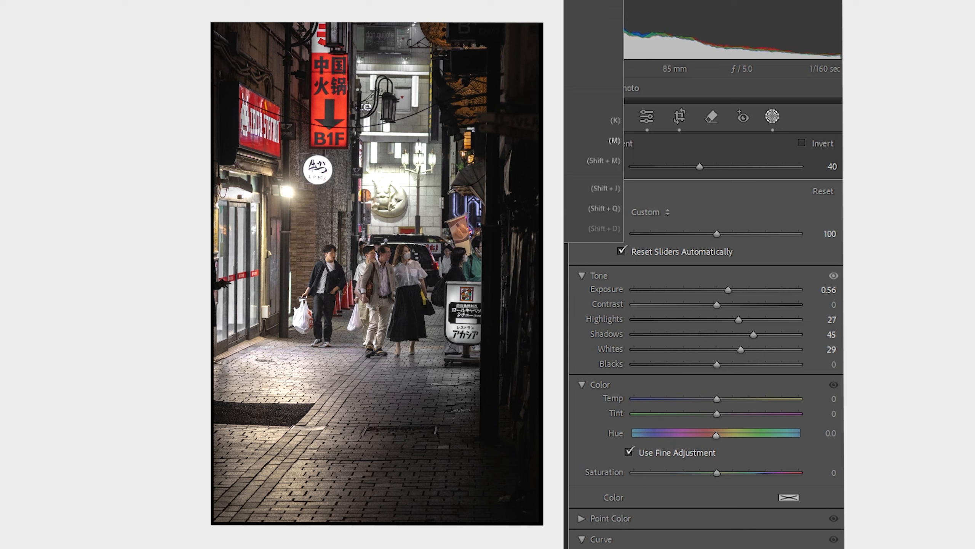
# Step: Add a diagonal linear gradient mask running from the photo's upper-right corner down toward the pedestrians
pyautogui.click(593, 141)
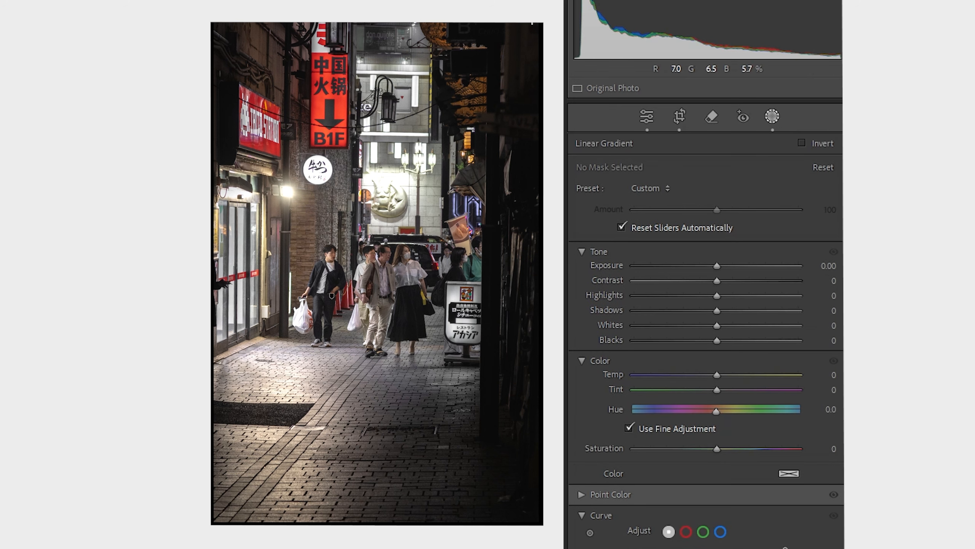
pyautogui.moveTo(535, 23); pyautogui.dragTo(304, 272)
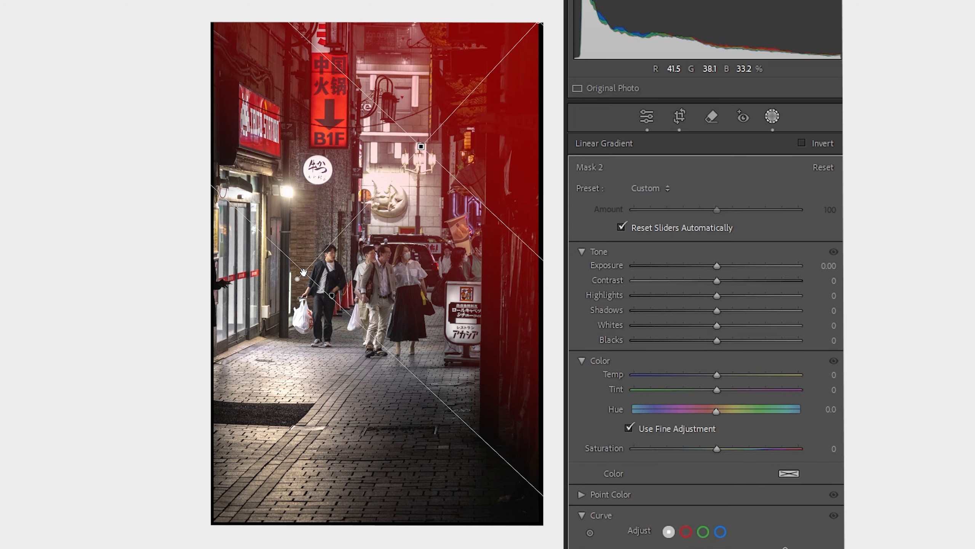
pyautogui.moveTo(303, 272); pyautogui.dragTo(346, 228)
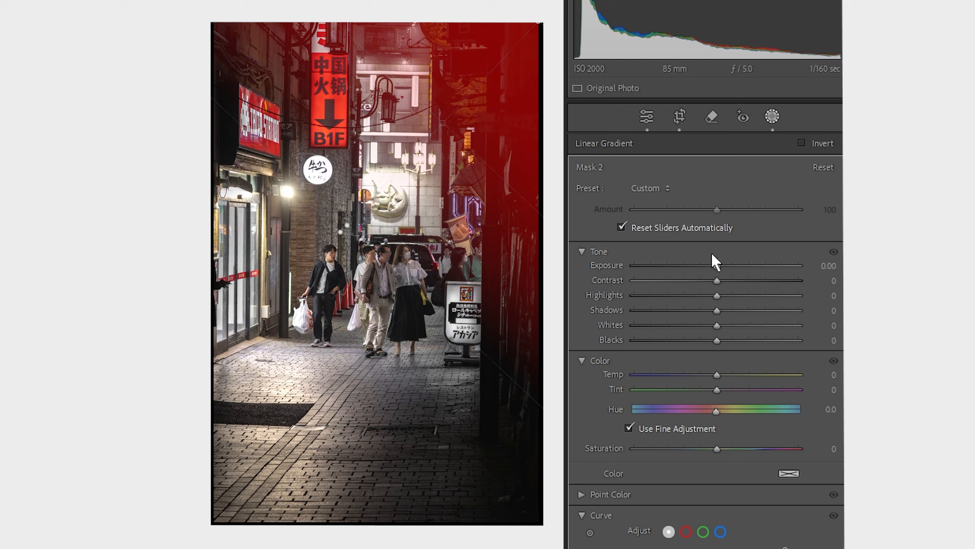
# Step: Darken the linear gradient mask with exposure -0.38, contrast 38, highlights -30 and shadows -46
pyautogui.moveTo(716, 268)
pyautogui.mouseDown()
pyautogui.moveTo(657, 256)
pyautogui.moveTo(699, 265)
pyautogui.mouseUp()
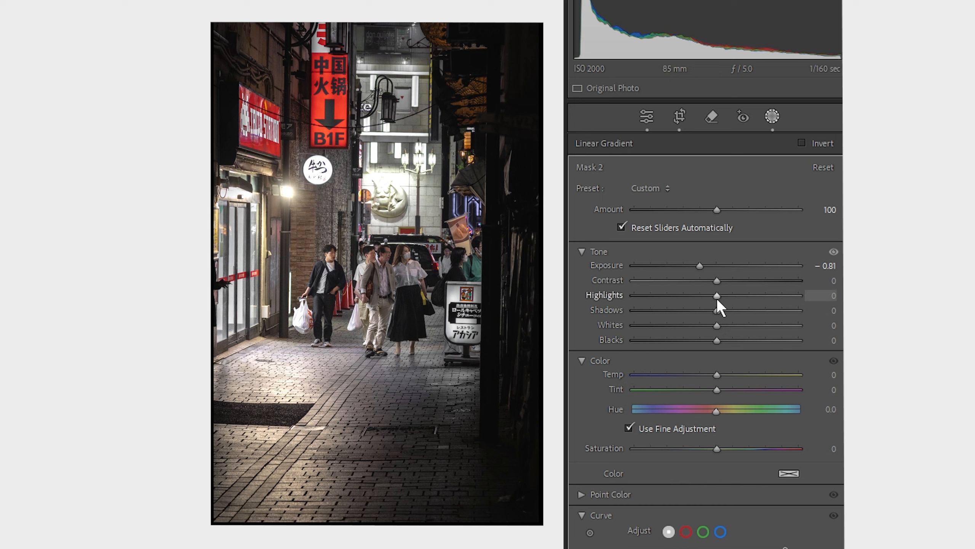
pyautogui.moveTo(716, 296); pyautogui.dragTo(691, 300)
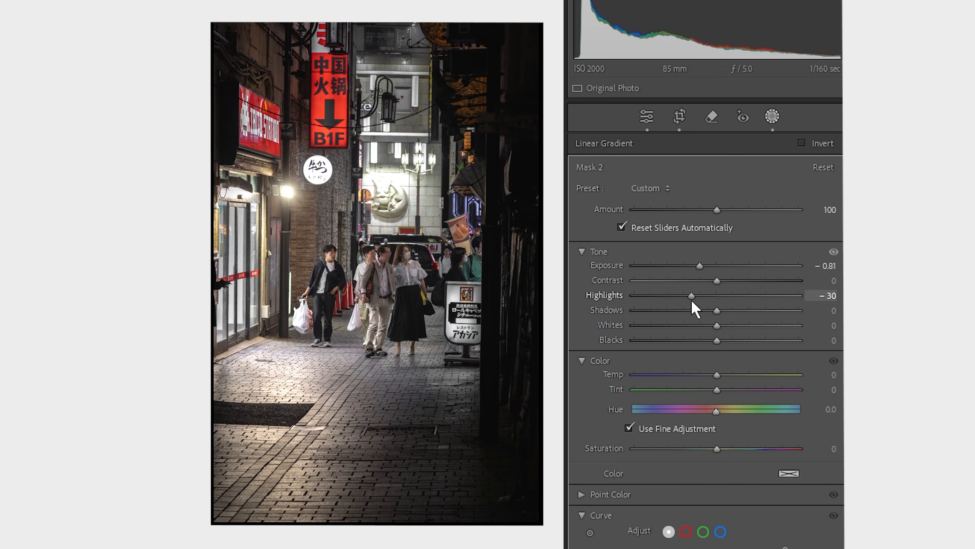
pyautogui.moveTo(701, 267); pyautogui.dragTo(679, 310)
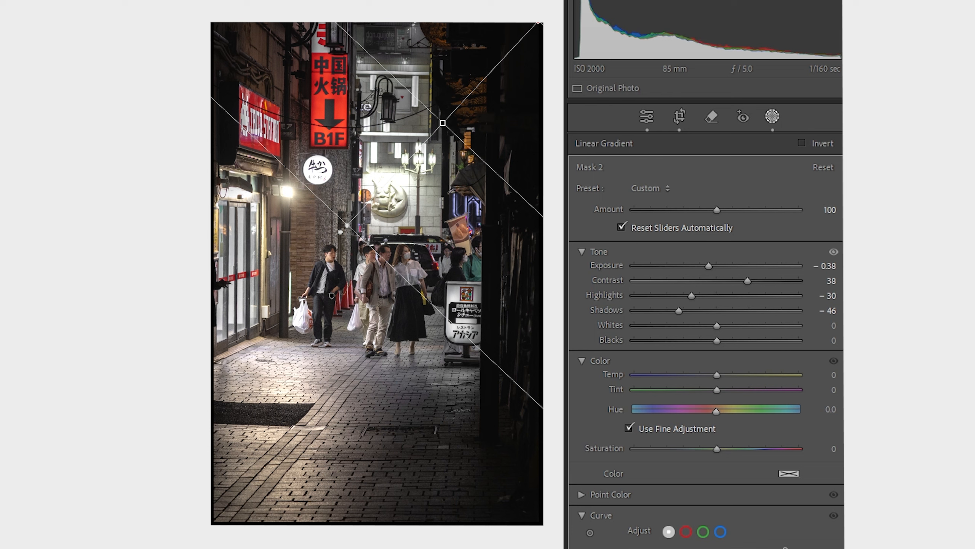
pyautogui.press('d')
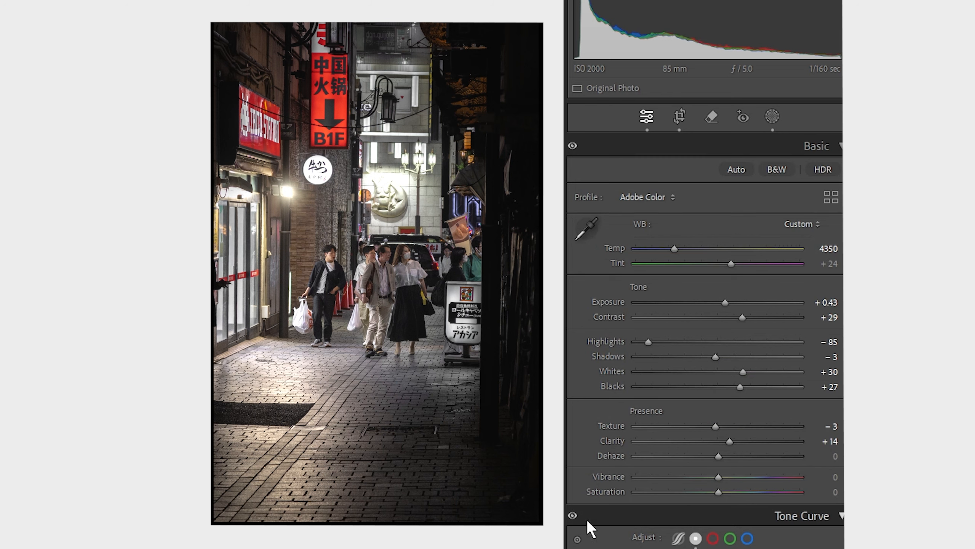
# Step: Add a dark post-crop vignette with an amount of -33 in the Highlight Priority style
pyautogui.scroll(-15, 680, 514)
pyautogui.scroll(-15, 678, 275)
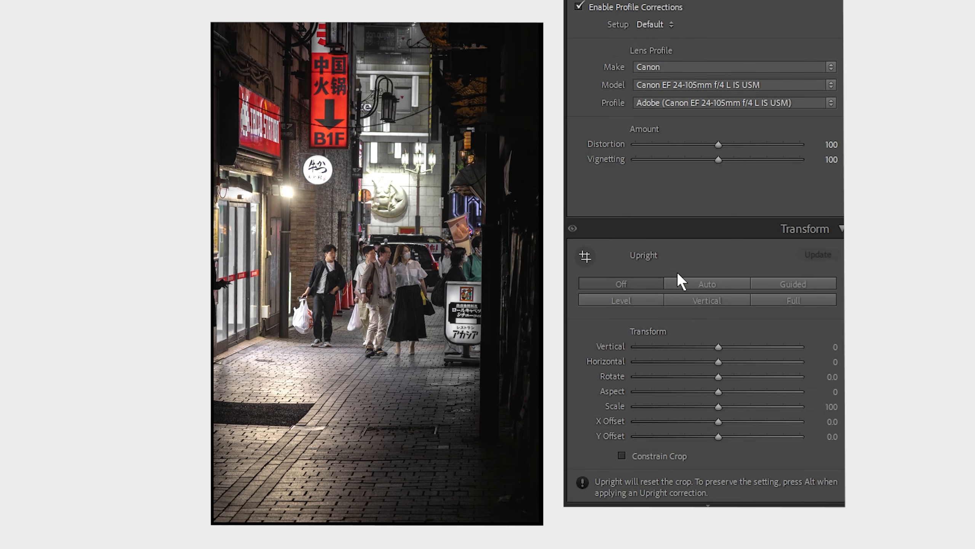
pyautogui.scroll(-5, 700, 340)
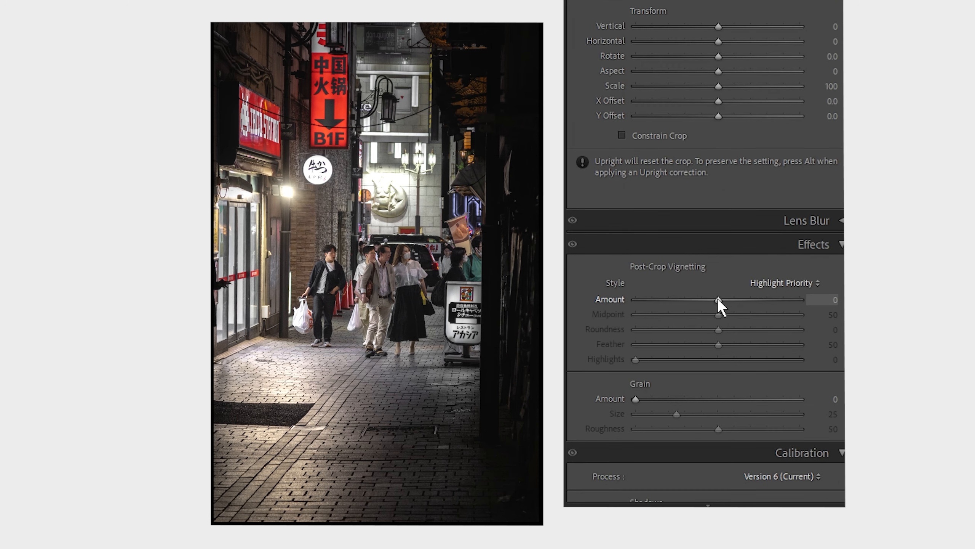
pyautogui.moveTo(718, 298); pyautogui.dragTo(691, 296)
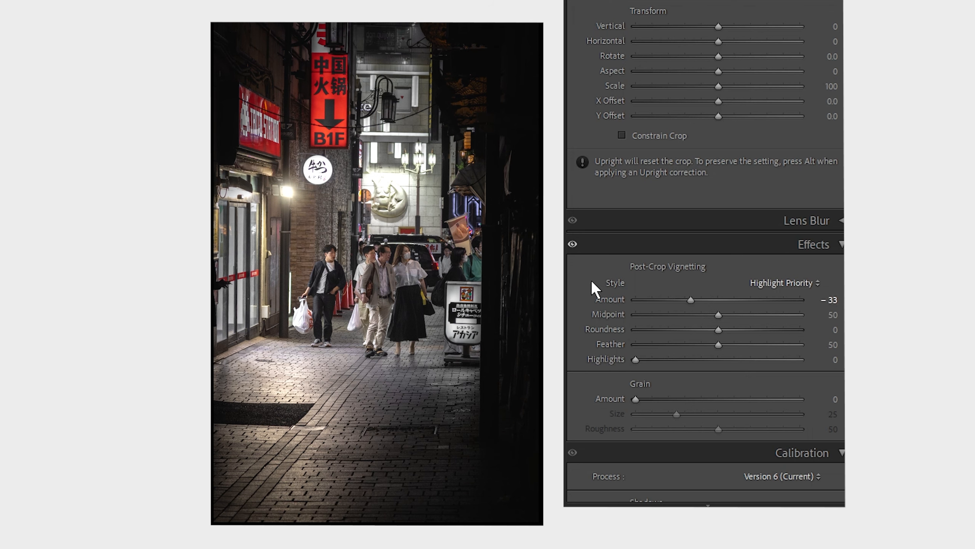
# Step: In the calibration settings, set the shadows tint to +25 and the blue primary saturation to -25
pyautogui.scroll(-5, 591, 280)
pyautogui.moveTo(717, 325); pyautogui.dragTo(738, 325)
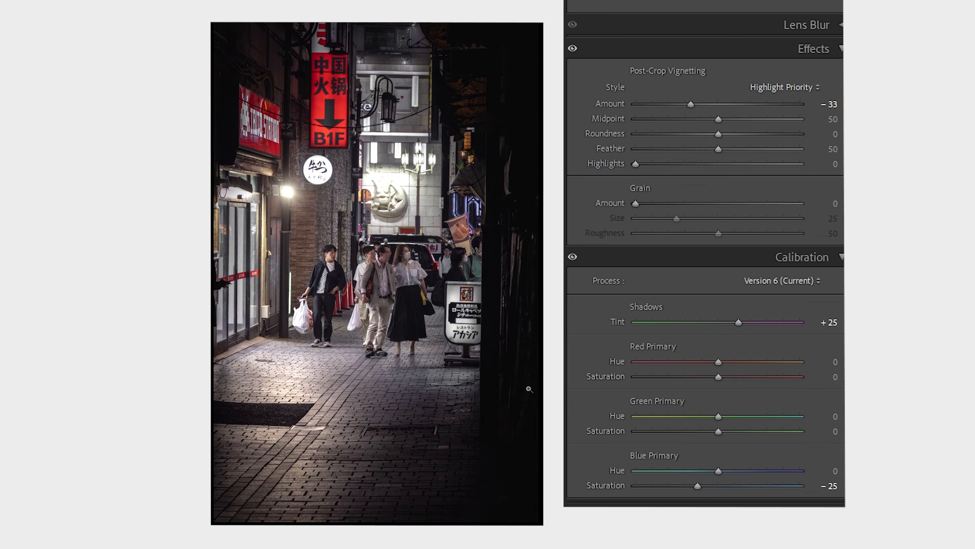
# Step: Apply AI Denoise to the photo and compare the noise on the pedestrians up close before and after
pyautogui.click(385, 302)
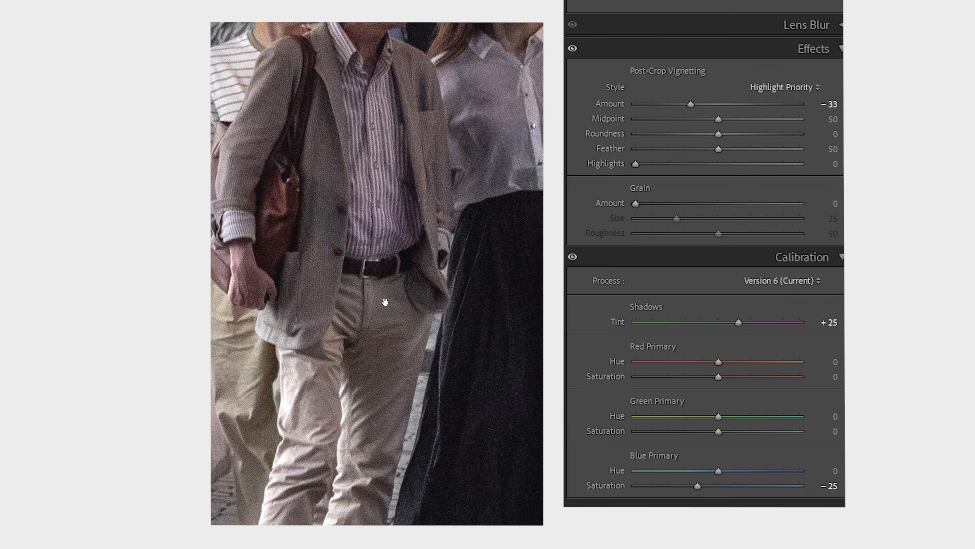
pyautogui.click(385, 302)
pyautogui.scroll(15, 670, 269)
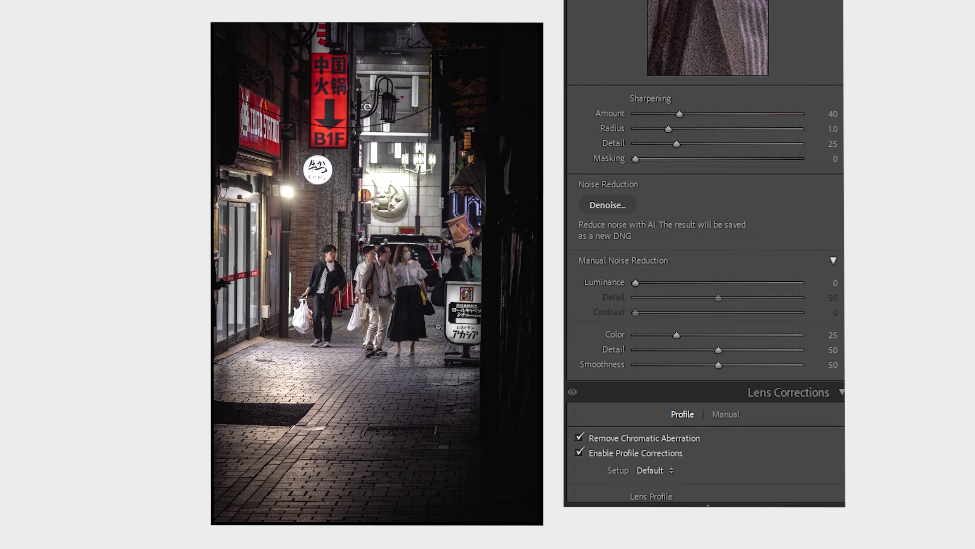
pyautogui.click(385, 281)
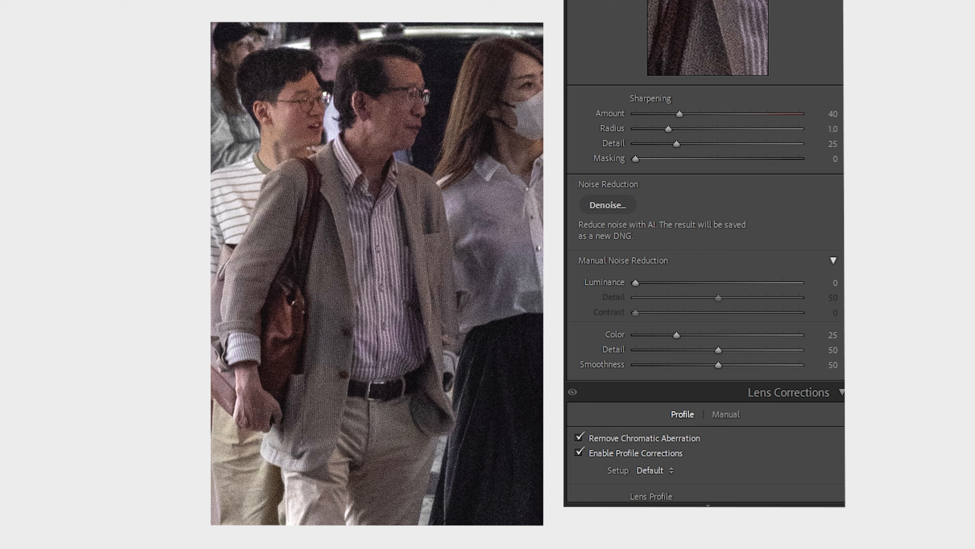
pyautogui.click(607, 204)
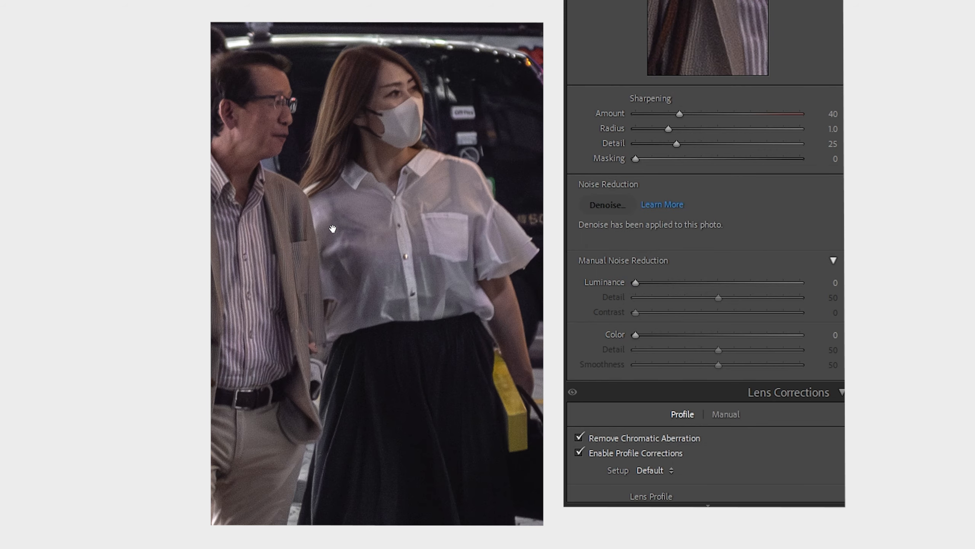
pyautogui.click(333, 229)
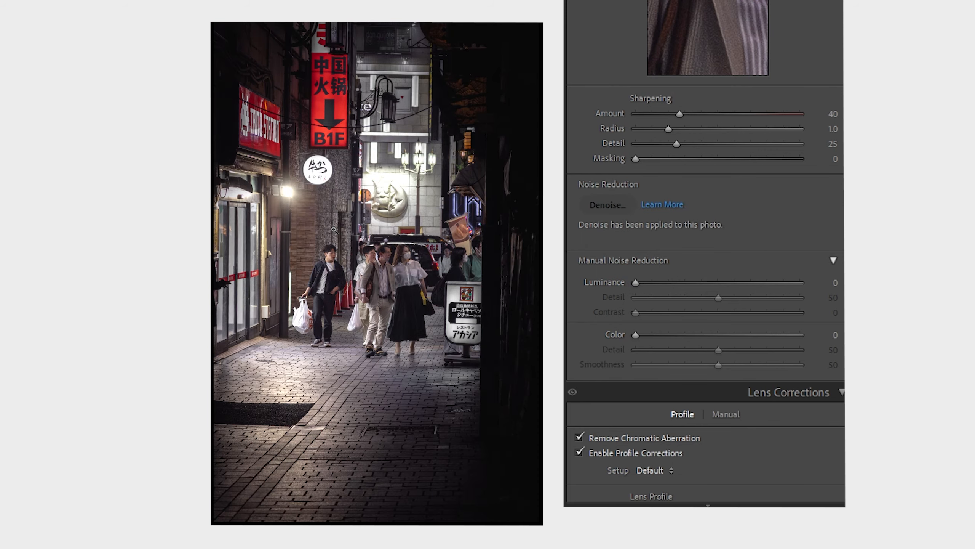
pyautogui.click(389, 280)
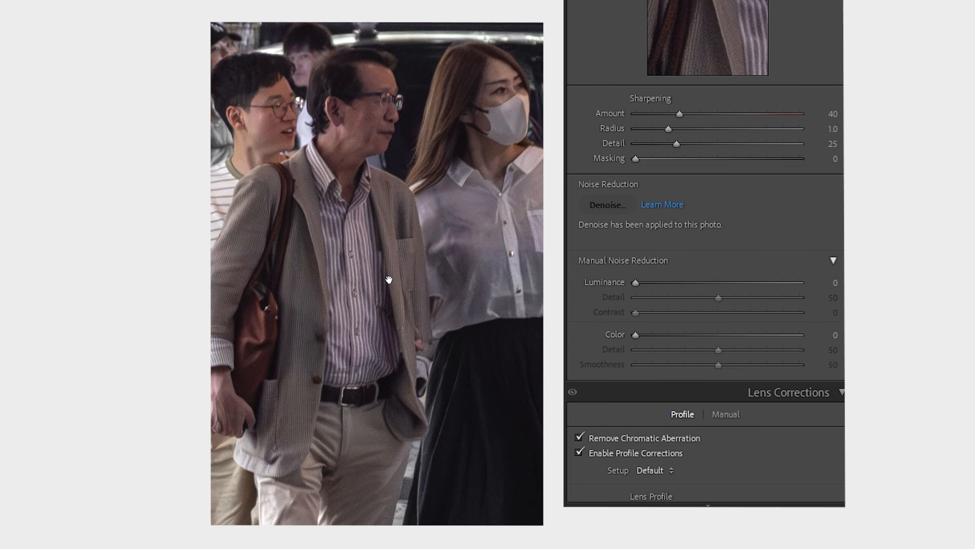
pyautogui.click(456, 269)
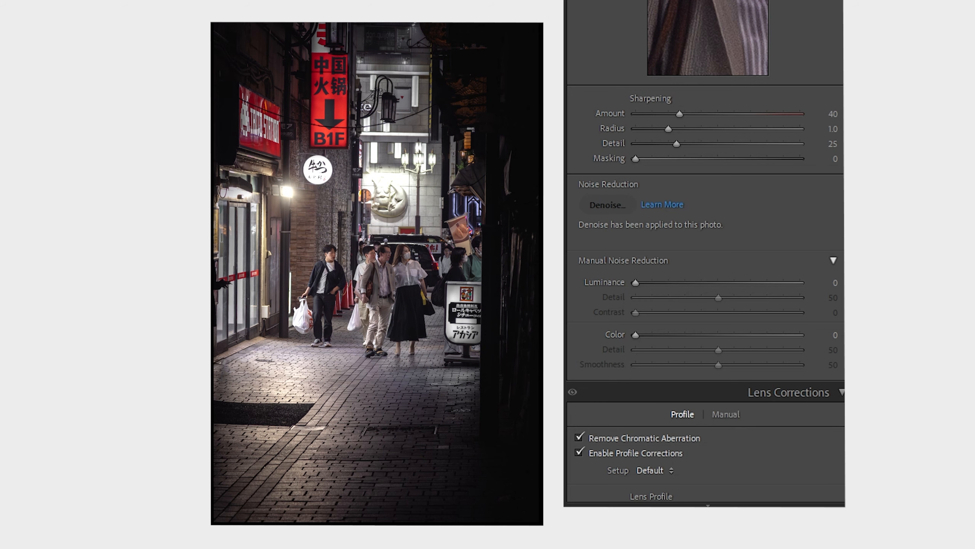
# Step: Turn the photo black and white by setting the global saturation to -100, keeping the Adobe Color profile
pyautogui.scroll(15, 779, 41)
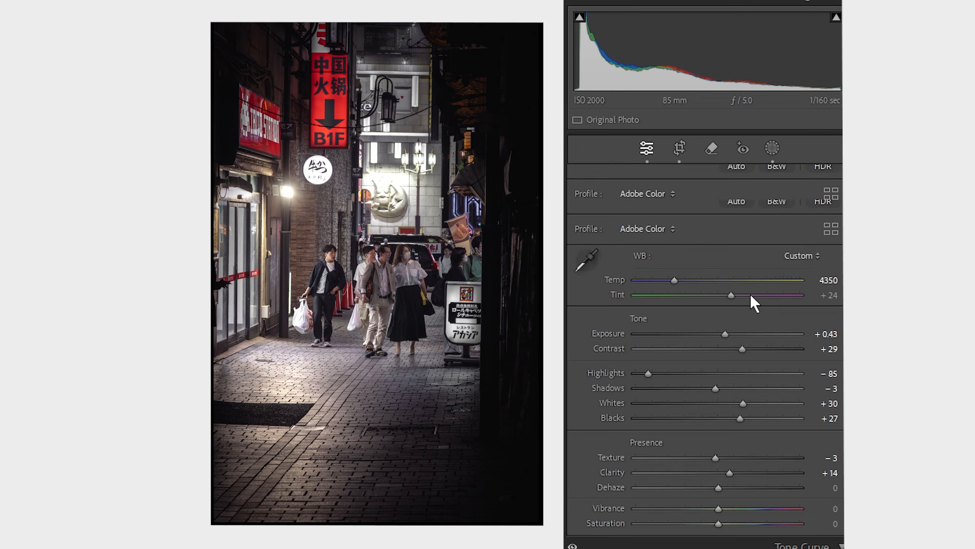
pyautogui.click(777, 201)
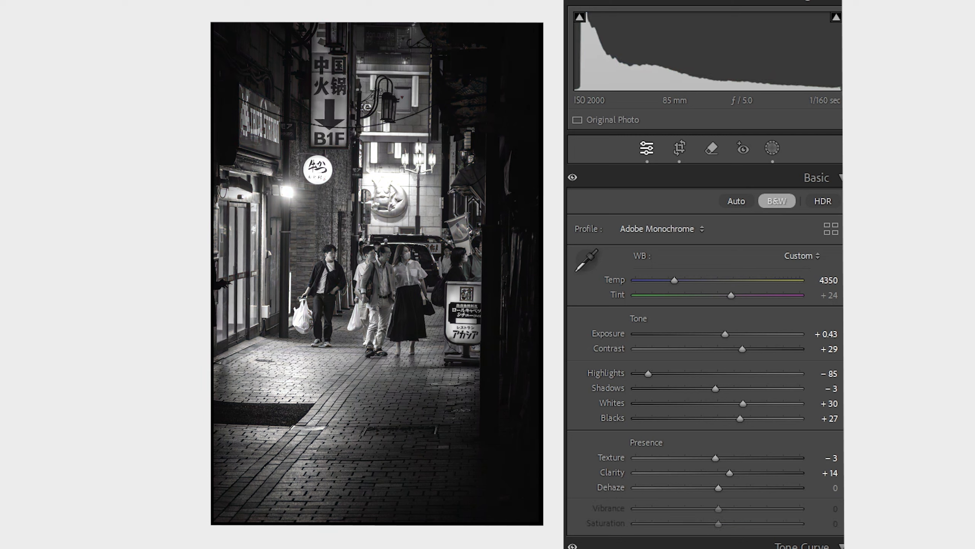
pyautogui.click(776, 200)
pyautogui.scroll(-2, 768, 230)
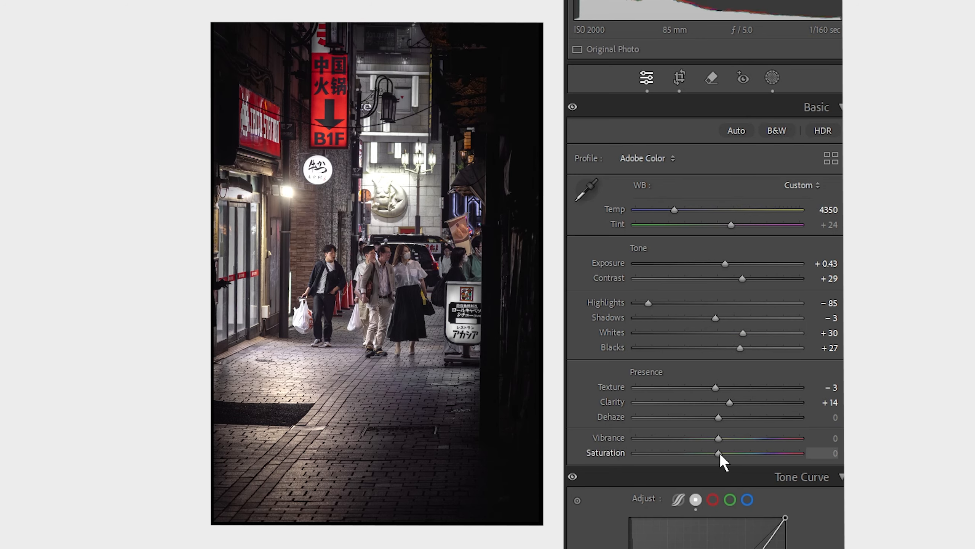
pyautogui.moveTo(718, 453); pyautogui.dragTo(636, 453)
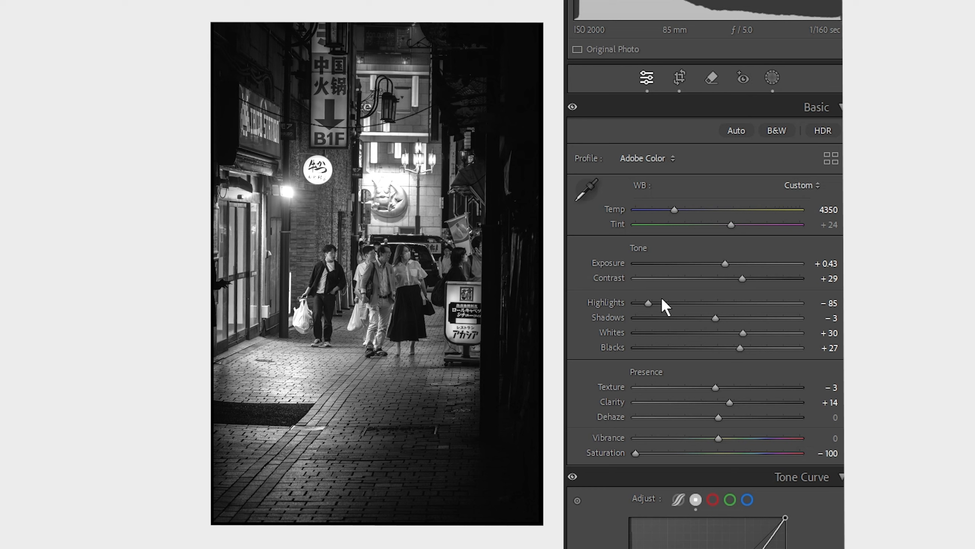
# Step: Strengthen the monochrome tones by setting highlights to -86, shadows to -37, whites to +43 and blacks to +2
pyautogui.moveTo(647, 304); pyautogui.dragTo(644, 306)
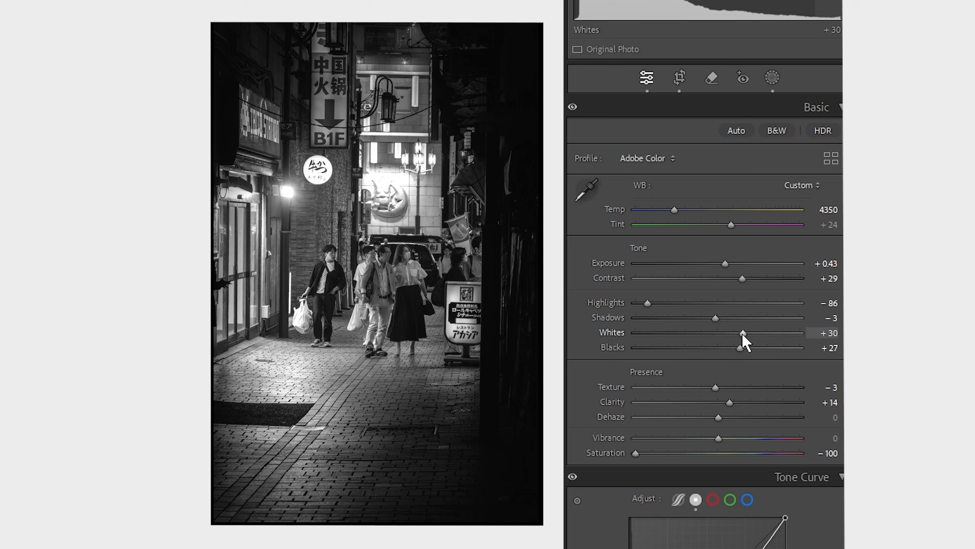
pyautogui.moveTo(742, 334); pyautogui.dragTo(752, 332)
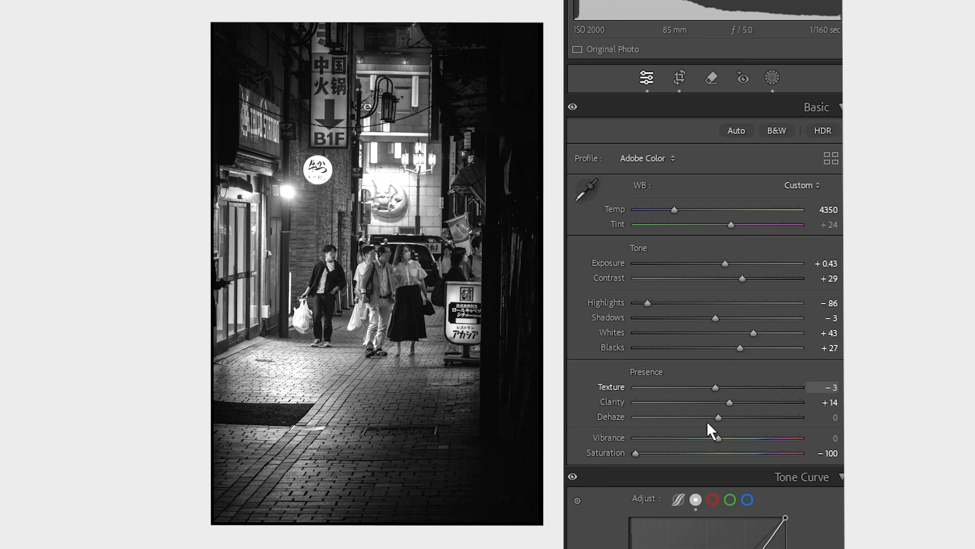
pyautogui.moveTo(738, 348); pyautogui.dragTo(719, 348)
pyautogui.scroll(-5, 718, 351)
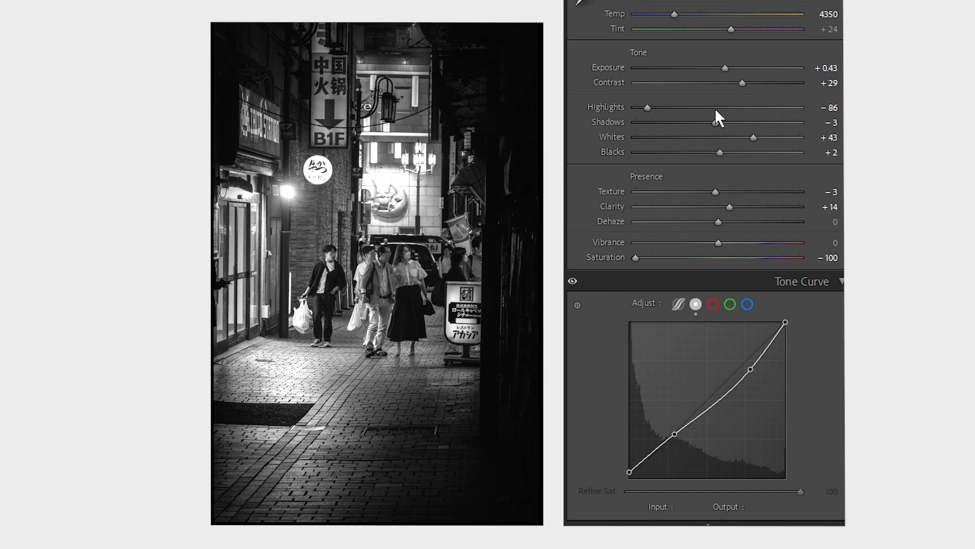
pyautogui.moveTo(715, 122); pyautogui.dragTo(761, 123)
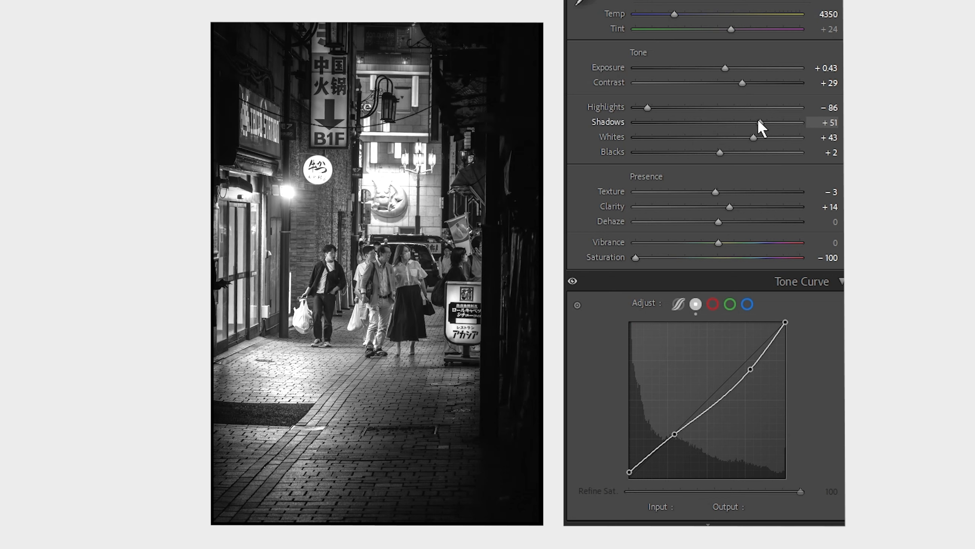
pyautogui.moveTo(758, 121); pyautogui.dragTo(685, 127)
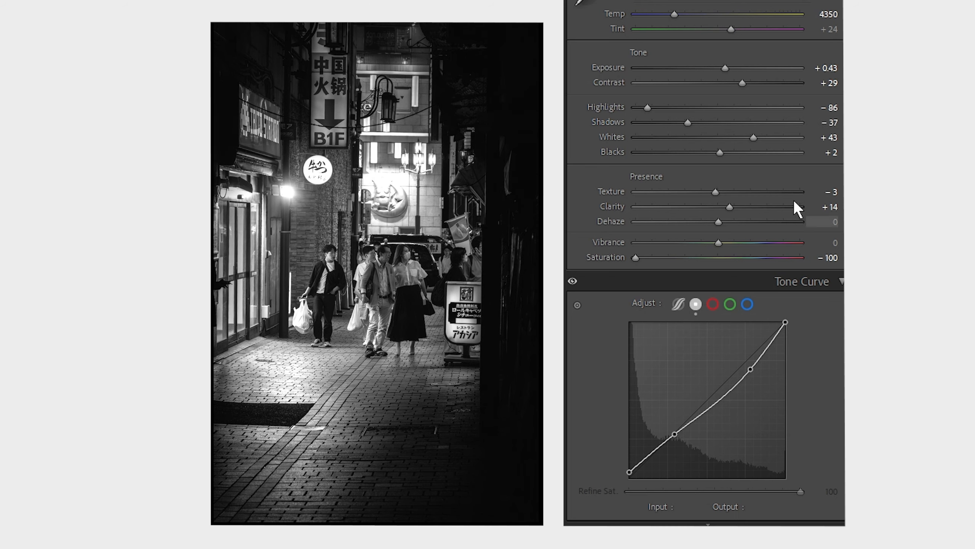
# Step: Adjust the radial gradient mask over the pedestrians to contrast 10, highlights 12 and whites 78
pyautogui.scroll(10, 713, 115)
pyautogui.click(772, 105)
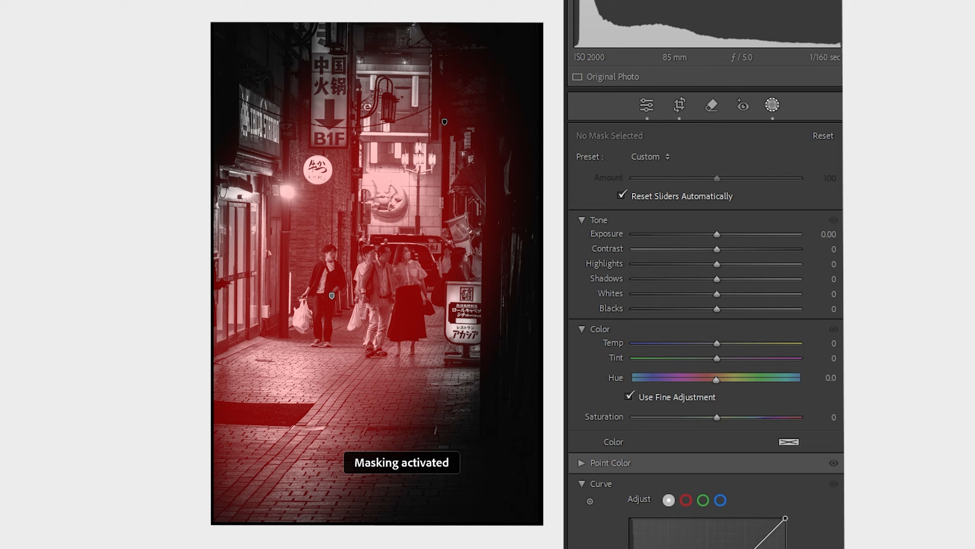
pyautogui.click(331, 295)
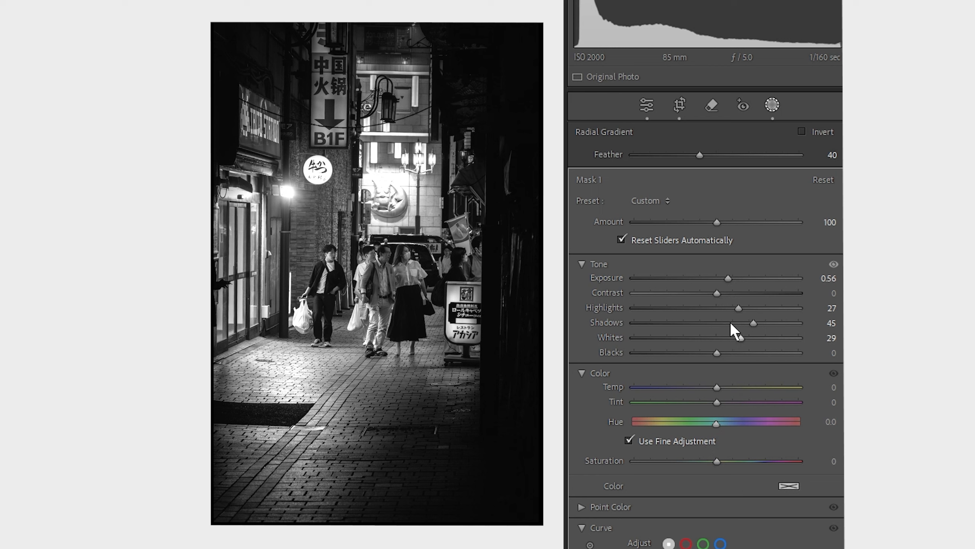
pyautogui.moveTo(717, 292); pyautogui.dragTo(762, 293)
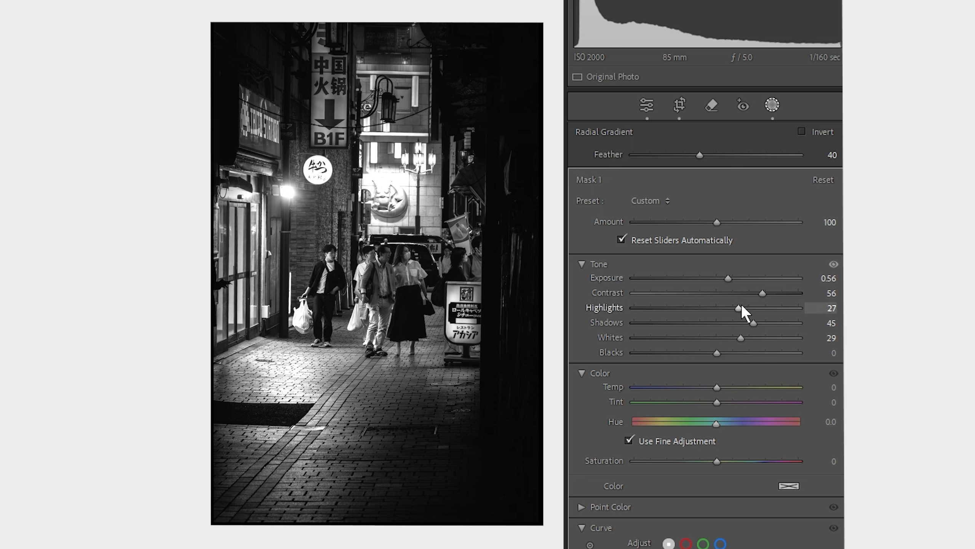
pyautogui.moveTo(737, 306); pyautogui.dragTo(722, 293)
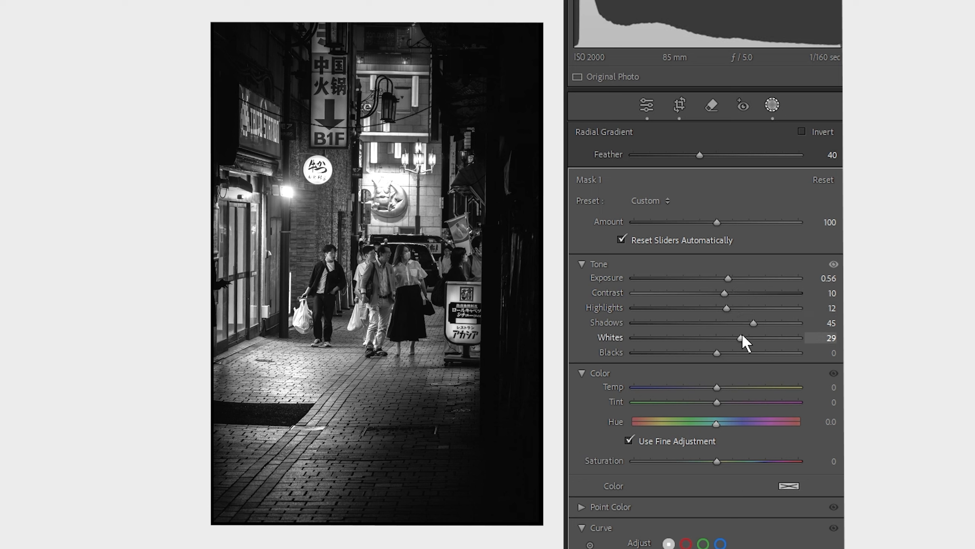
pyautogui.moveTo(742, 337); pyautogui.dragTo(783, 340)
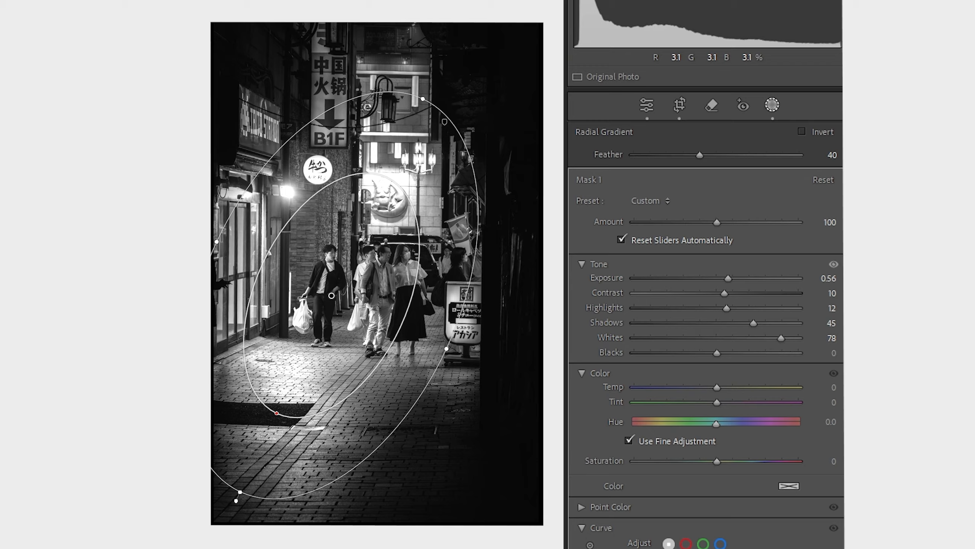
pyautogui.press('d')
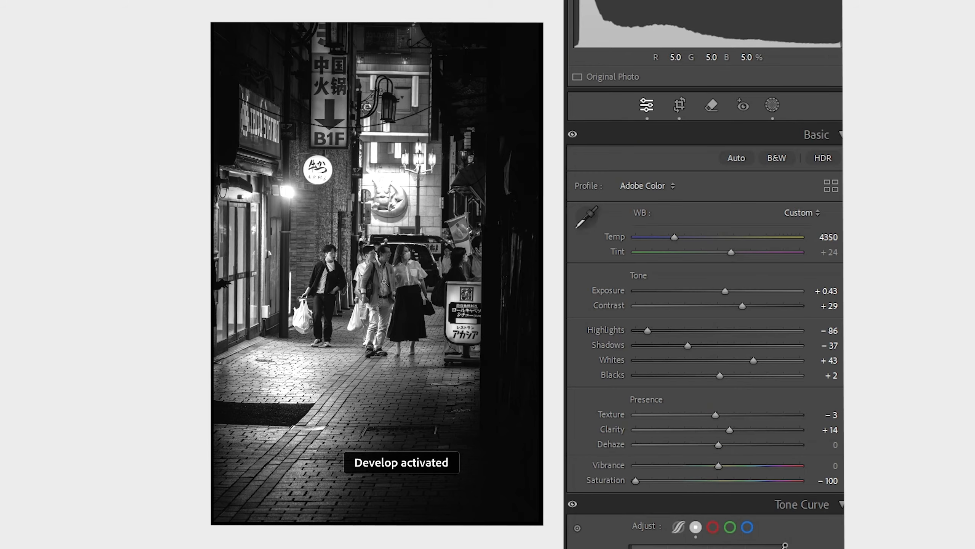